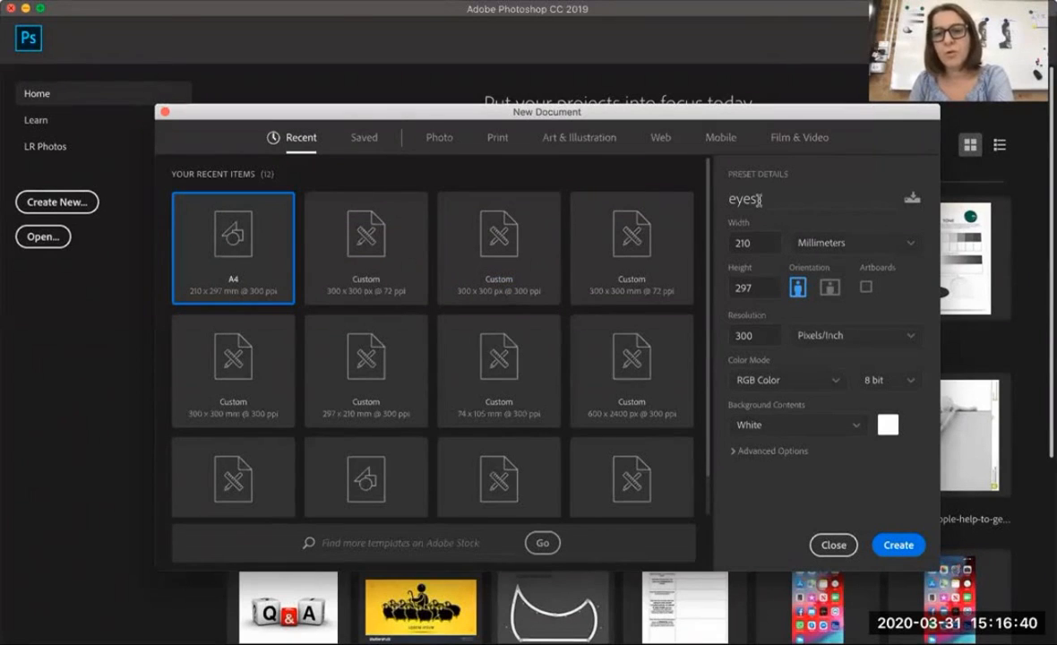
# Set the resolution of the A4 document eyes to 72 pixels/inch and create it
pyautogui.click(731, 335)
pyautogui.write('72')
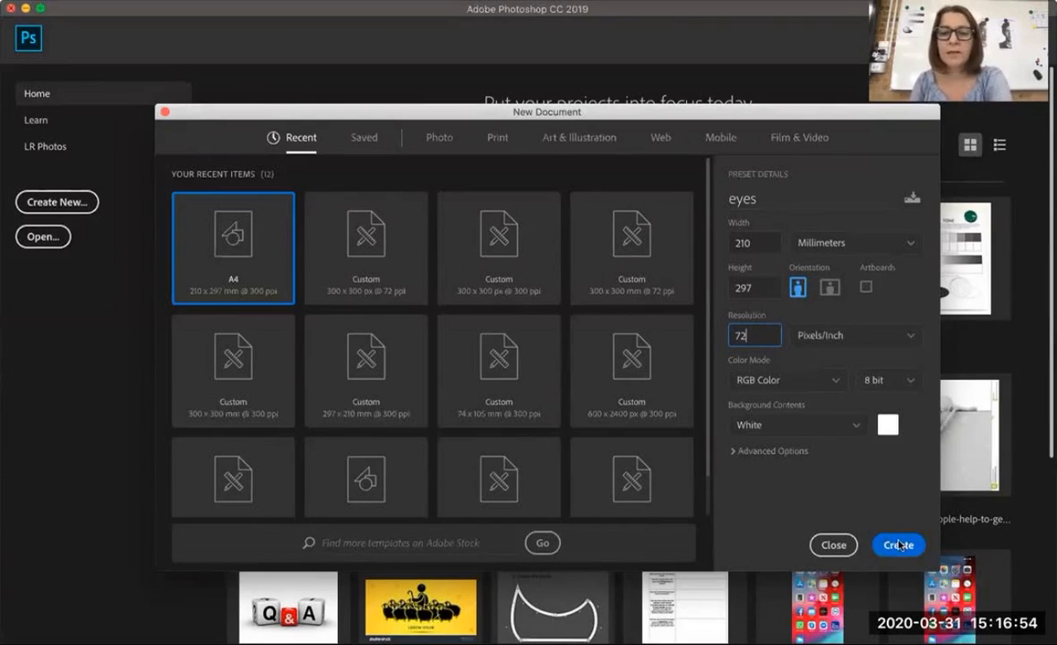
pyautogui.click(899, 545)
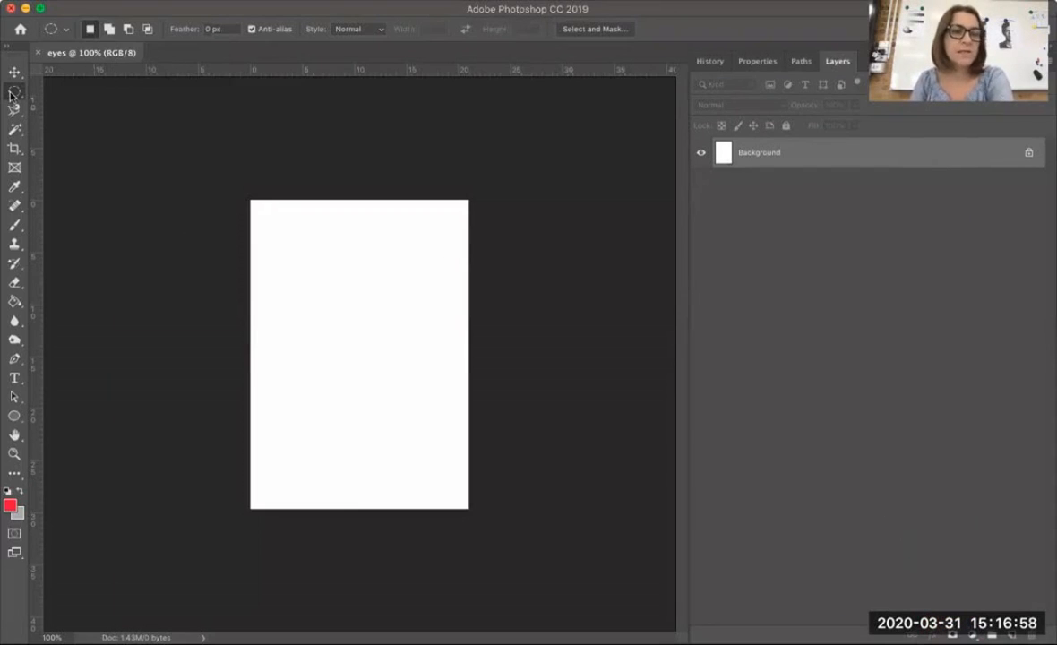
# Set up the Ellipse Tool with a light grey fill and a black stroke of 0.15 px
pyautogui.click(15, 417)
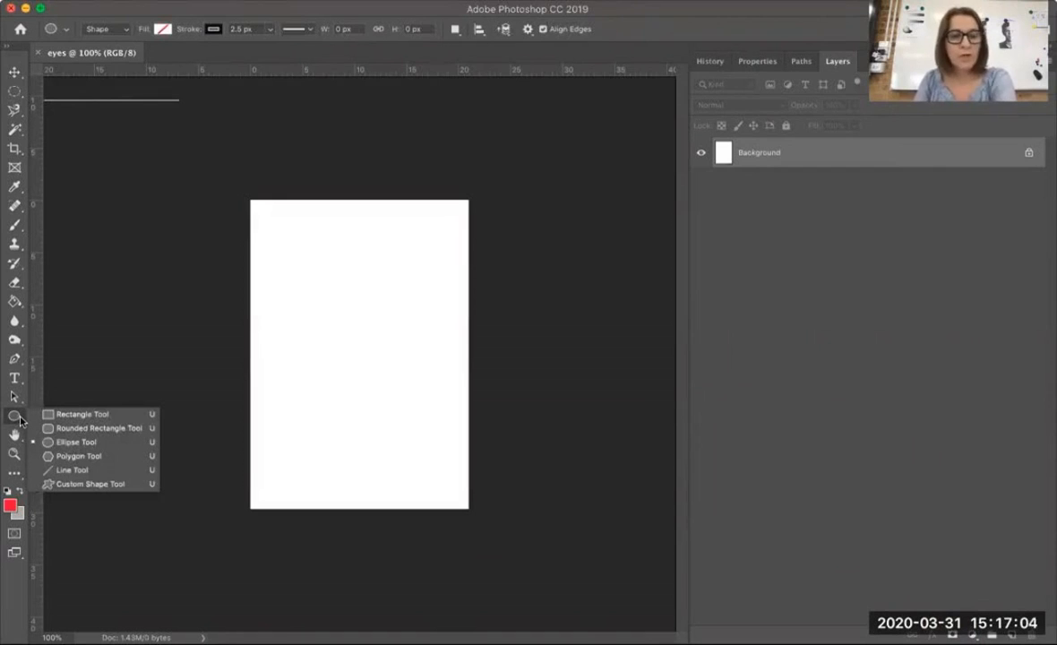
pyautogui.click(65, 443)
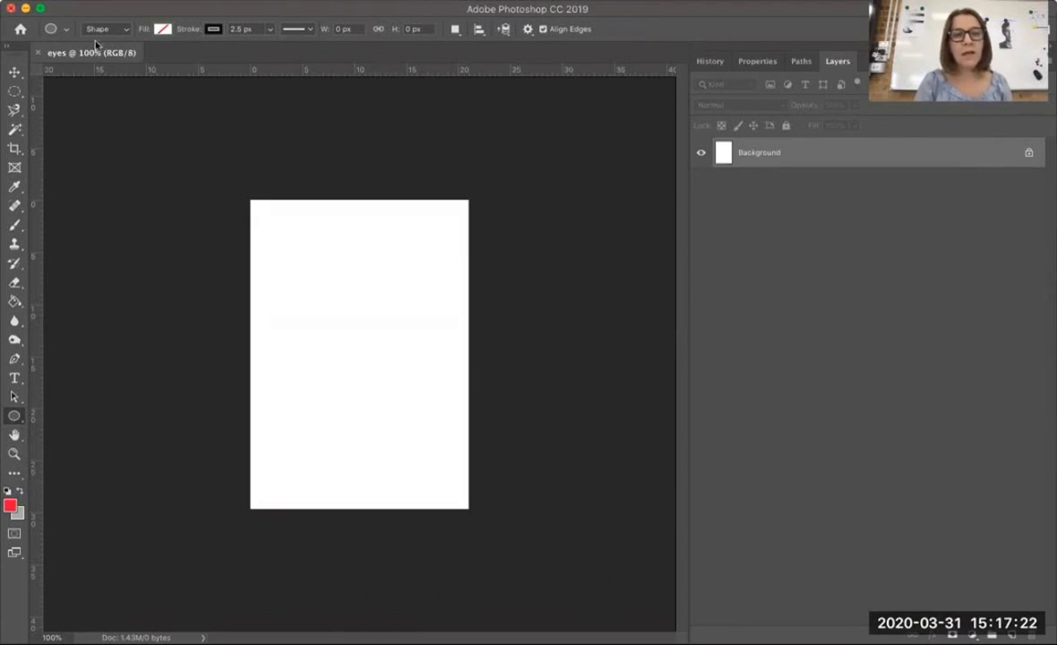
pyautogui.click(163, 30)
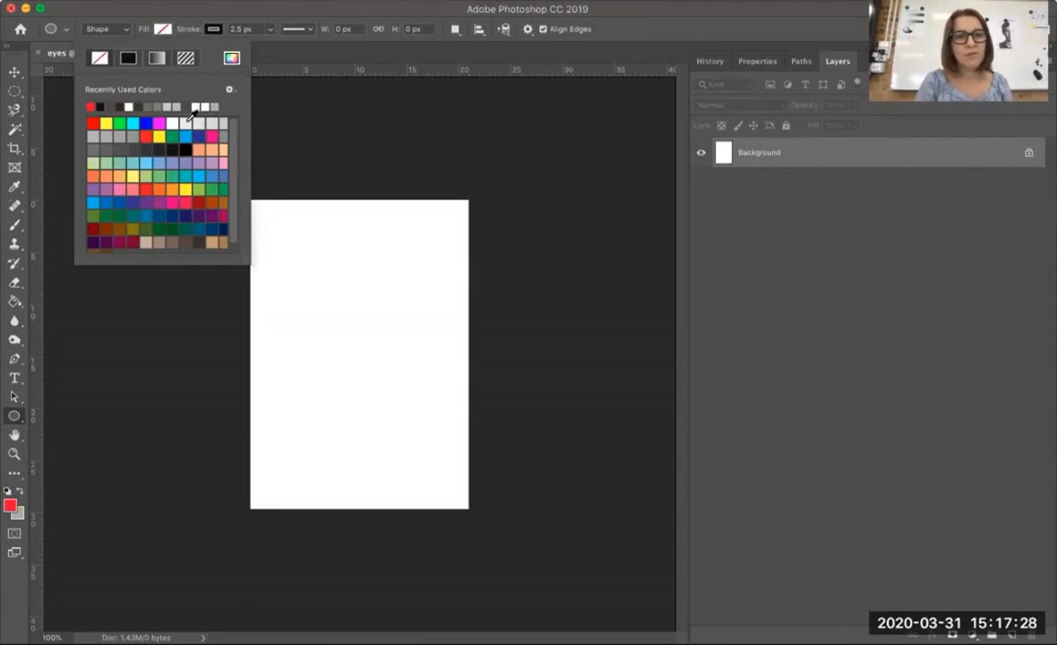
pyautogui.click(166, 108)
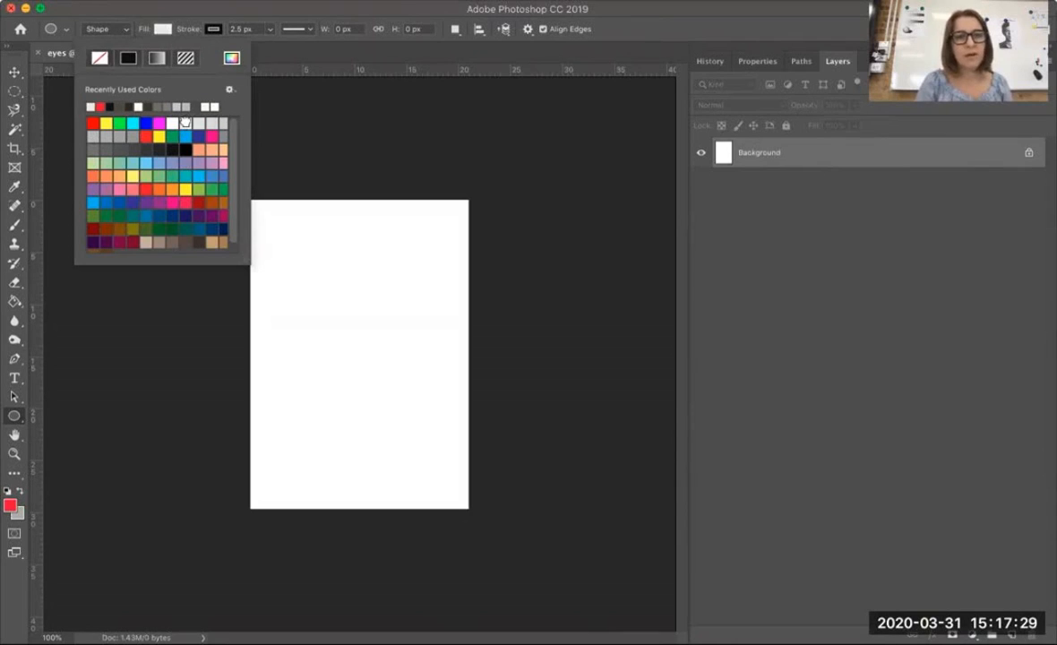
pyautogui.click(212, 30)
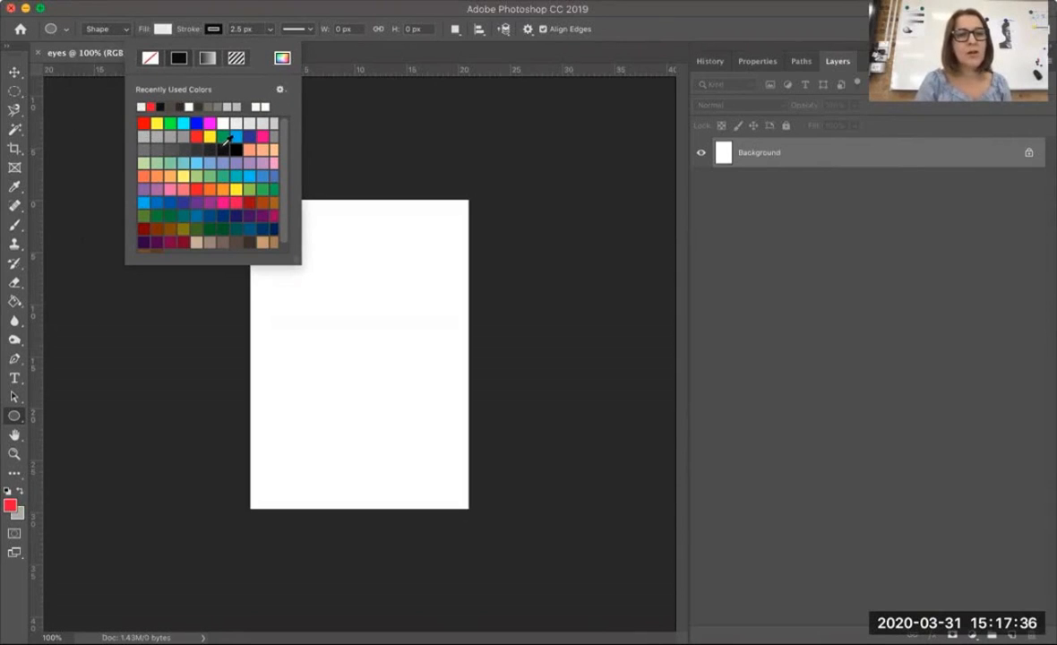
pyautogui.click(270, 30)
pyautogui.moveTo(270, 44); pyautogui.dragTo(260, 47)
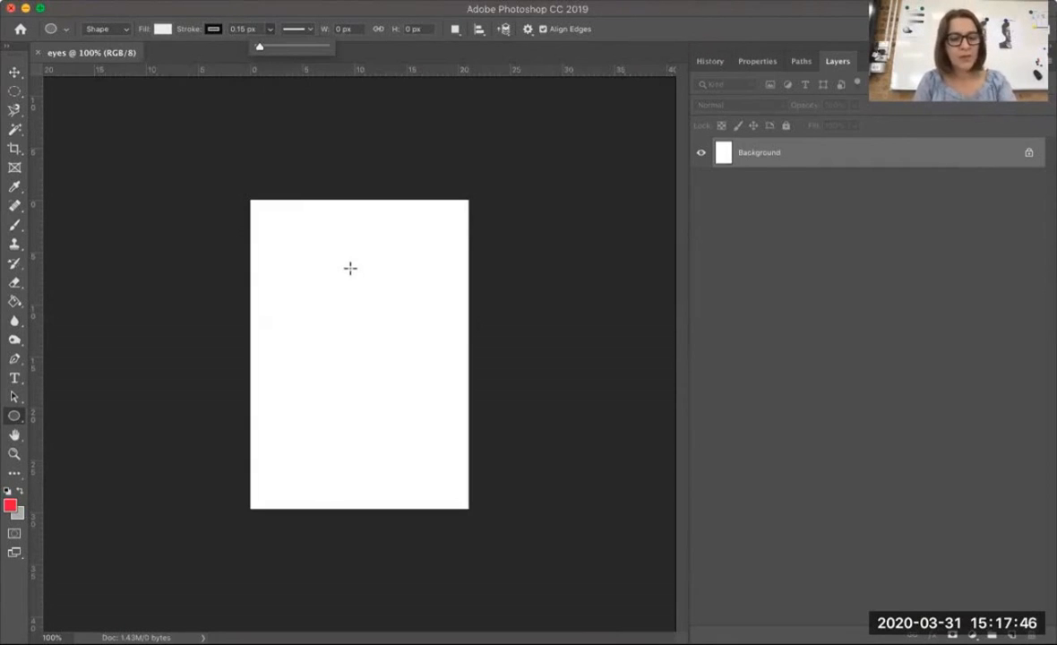
pyautogui.moveTo(350, 268)
pyautogui.mouseDown()
pyautogui.moveTo(406, 345)
pyautogui.moveTo(429, 343)
pyautogui.mouseUp()
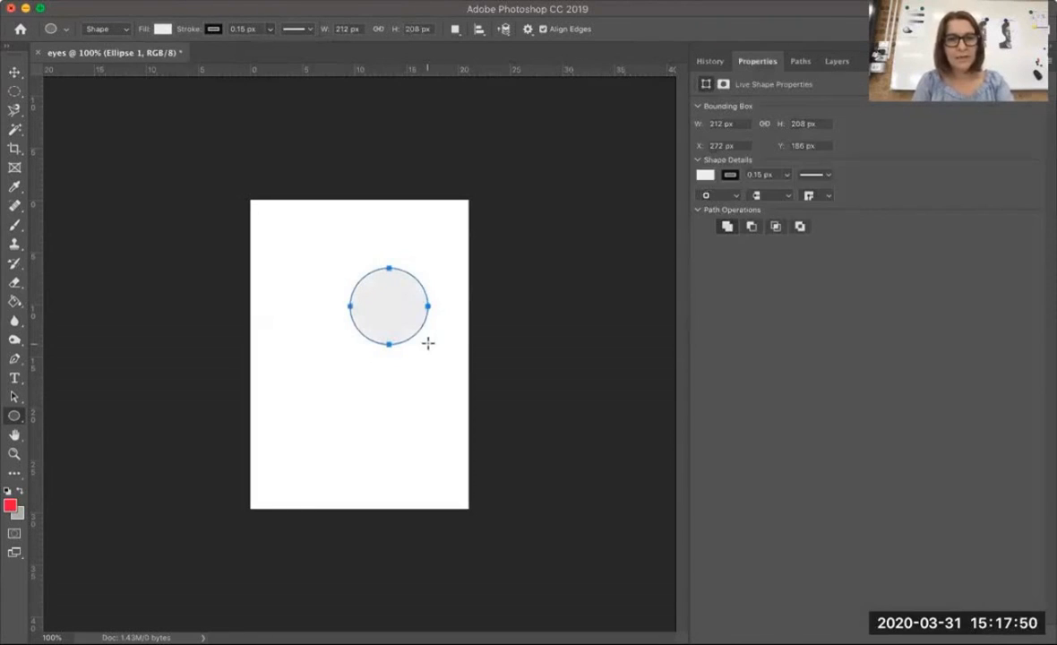
pyautogui.press('super+z')
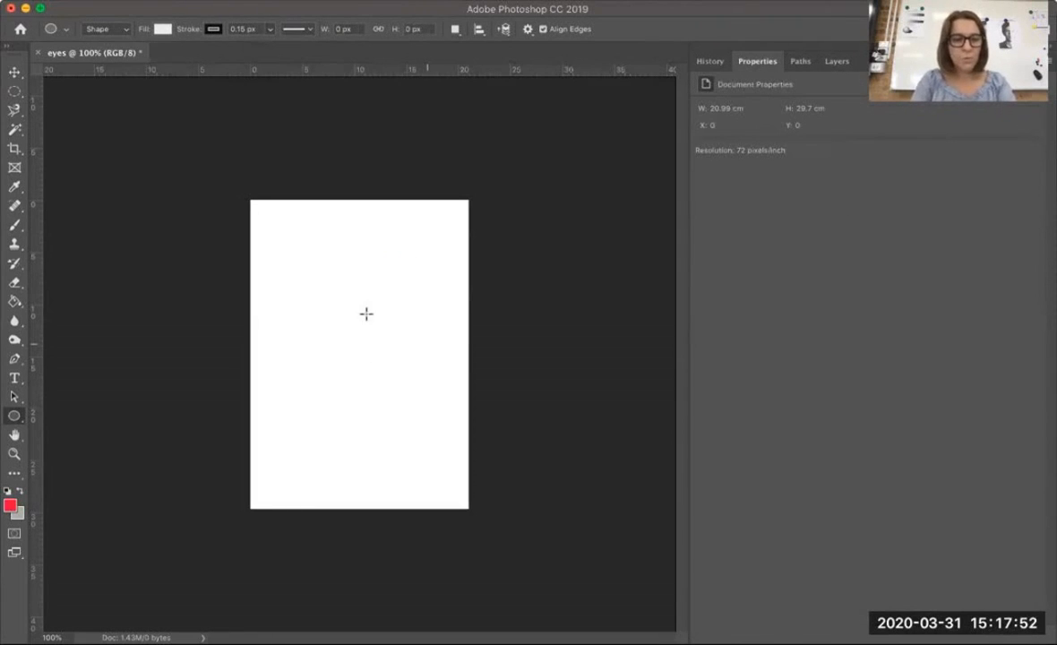
pyautogui.moveTo(334, 273); pyautogui.dragTo(386, 347)
pyautogui.press('super+z')
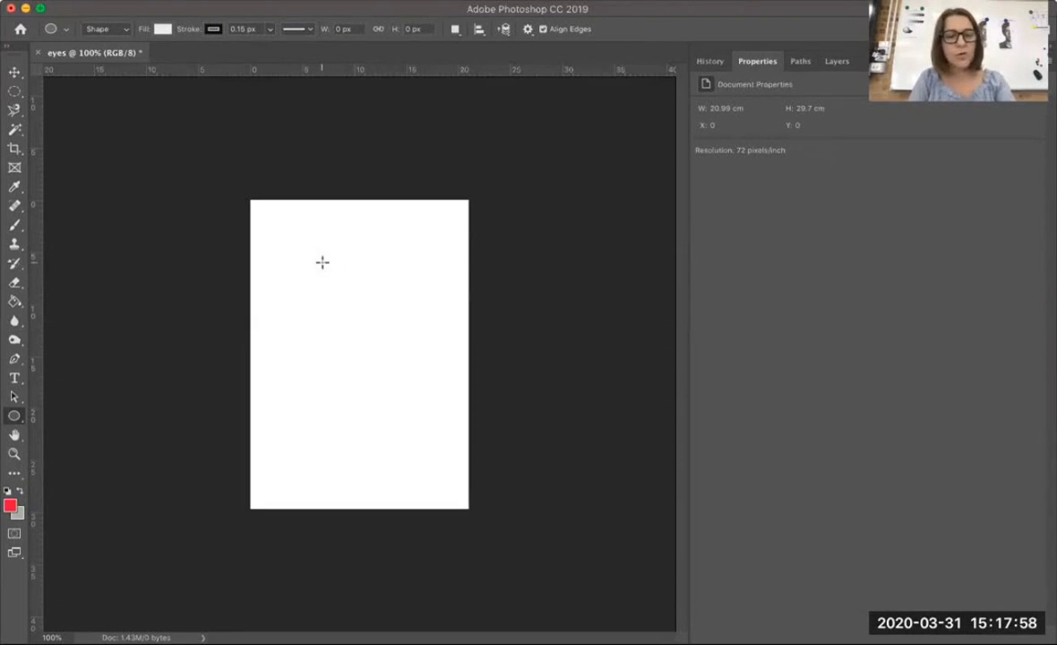
# Draw a circle about 176 px in diameter in the upper middle of the page and deselect it
pyautogui.moveTo(325, 271); pyautogui.dragTo(390, 351)
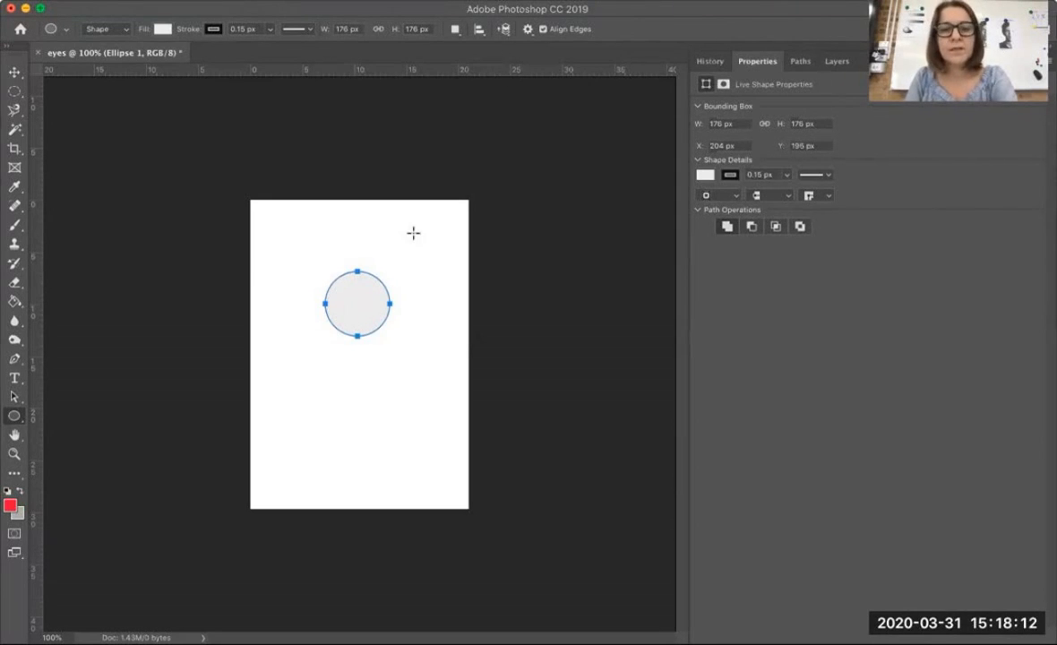
pyautogui.click(16, 72)
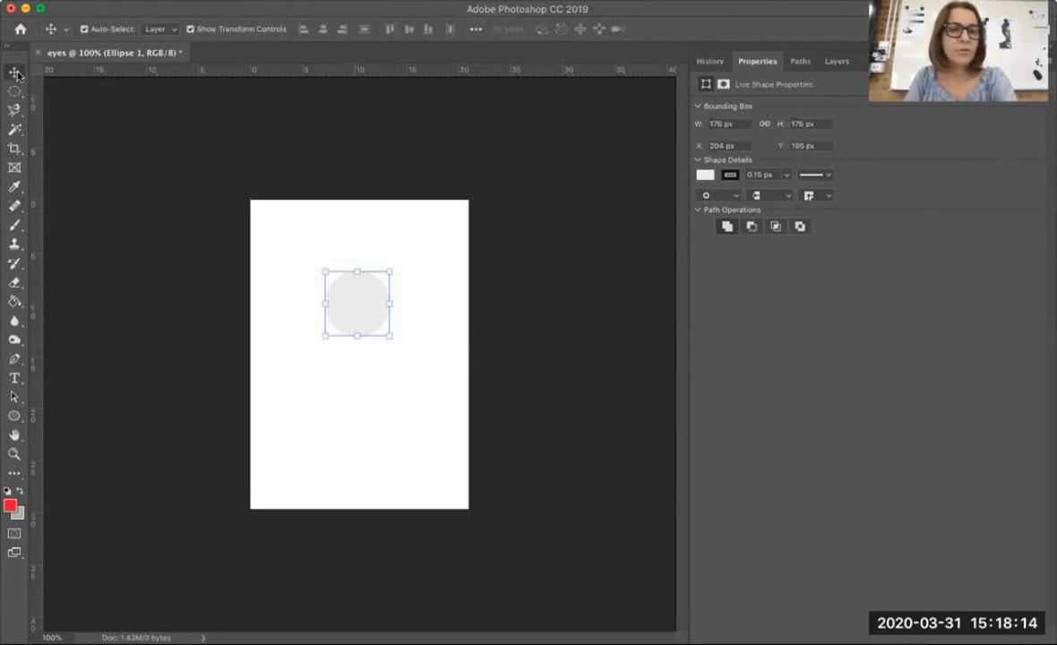
pyautogui.click(362, 234)
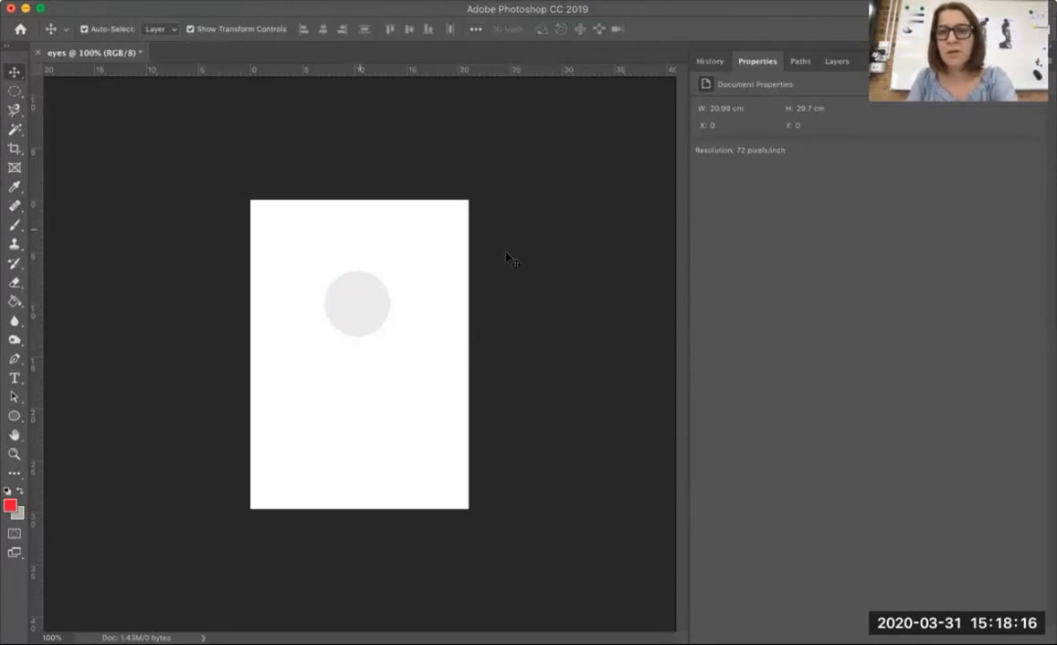
# Unlock the white Background layer and delete it, keeping only the ellipse layer
pyautogui.click(837, 61)
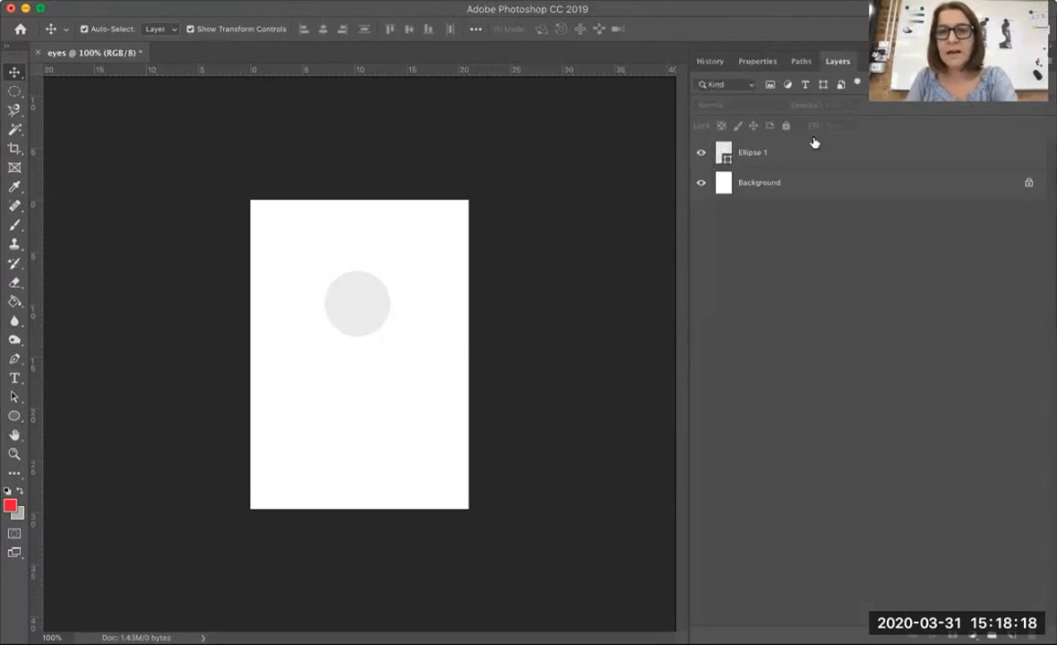
pyautogui.click(768, 152)
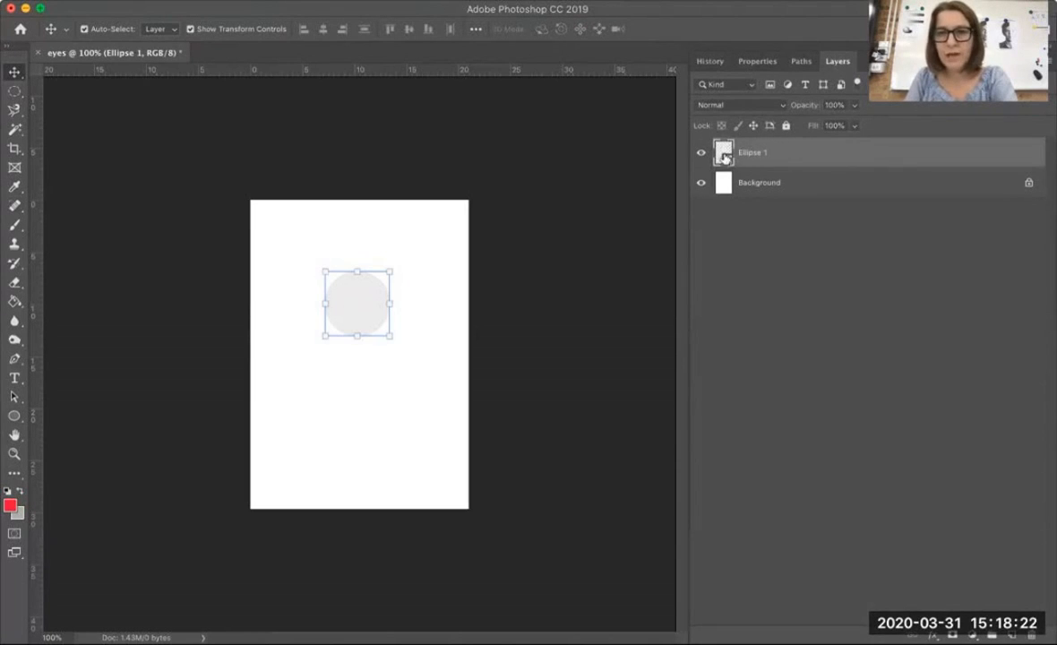
pyautogui.click(764, 184)
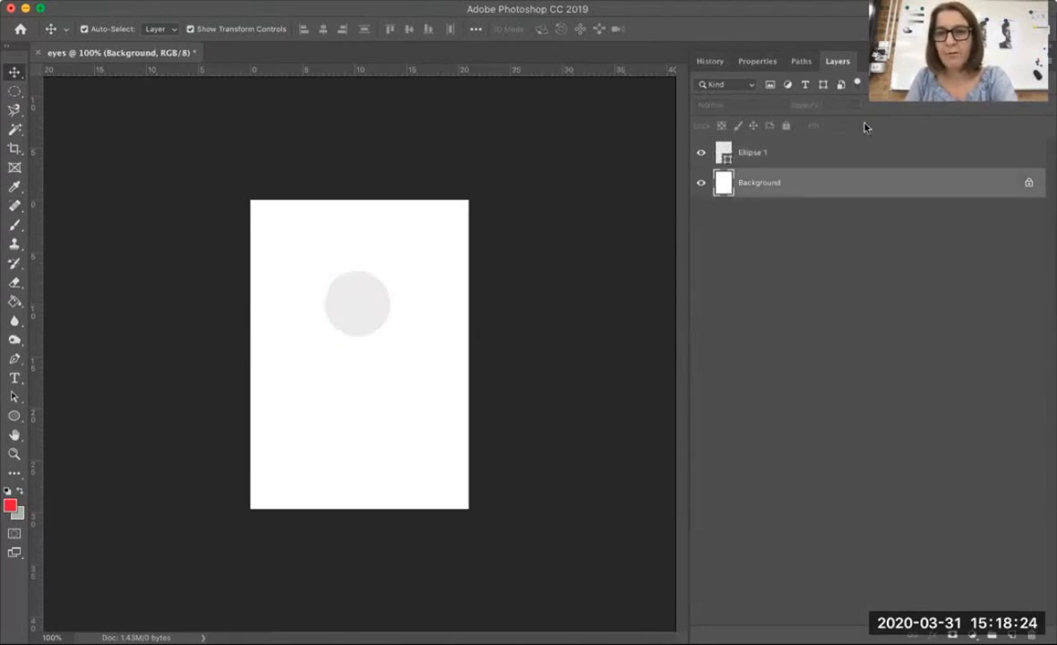
pyautogui.click(817, 155)
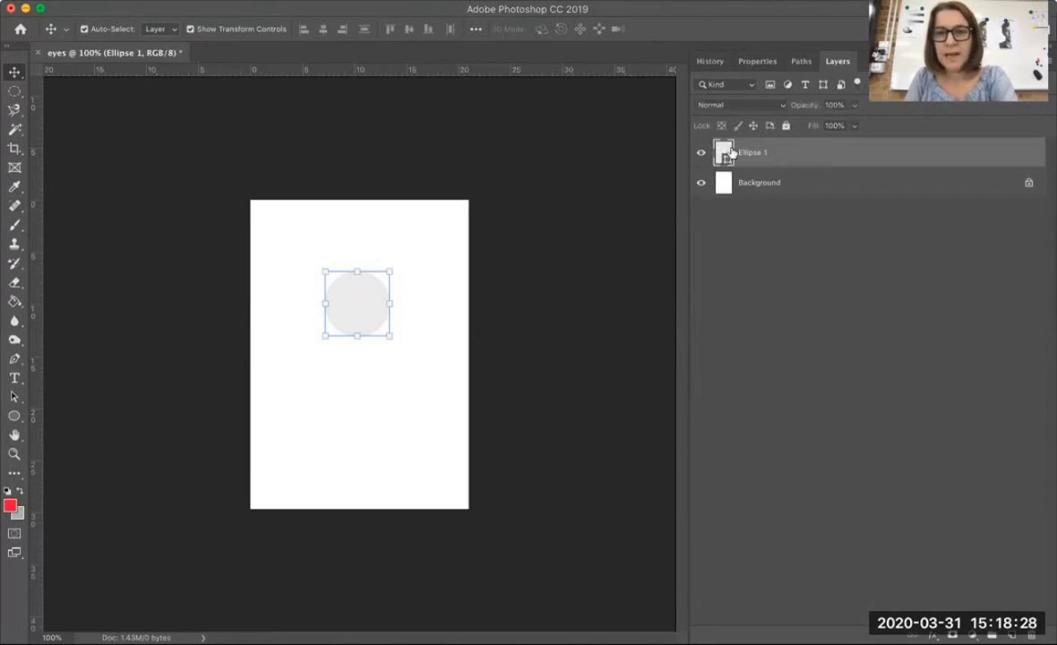
pyautogui.scroll(4, 768, 152)
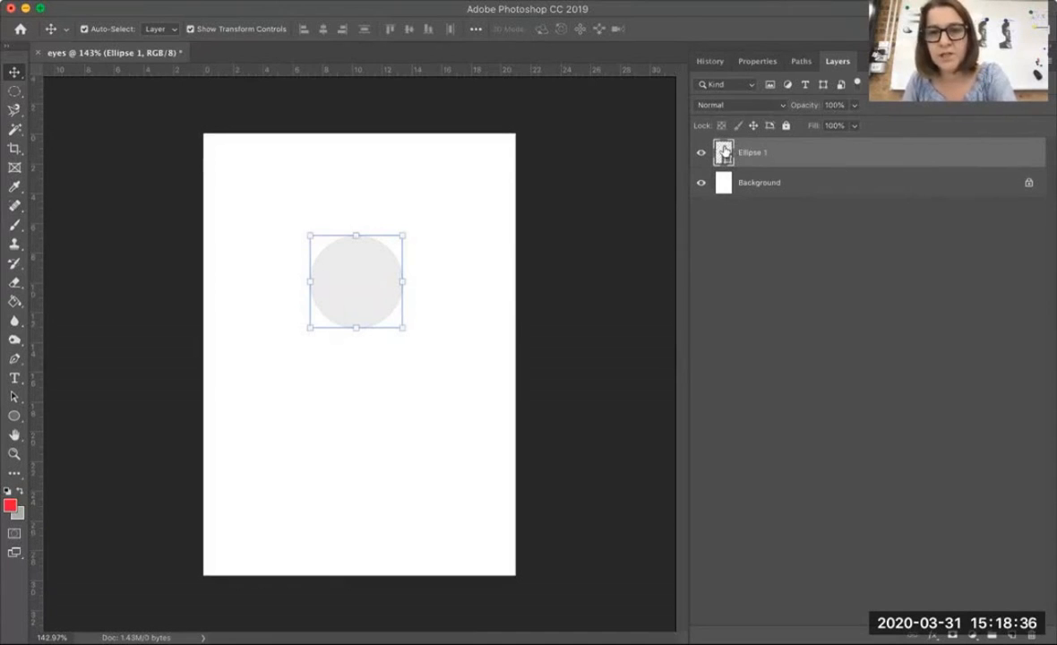
pyautogui.click(768, 182)
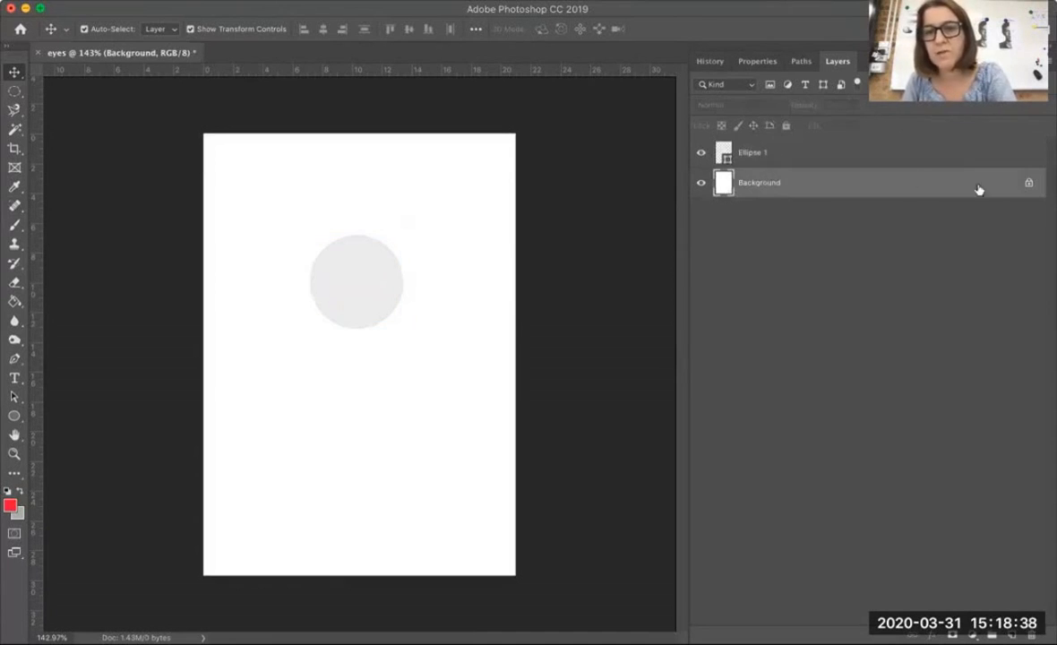
pyautogui.click(1028, 182)
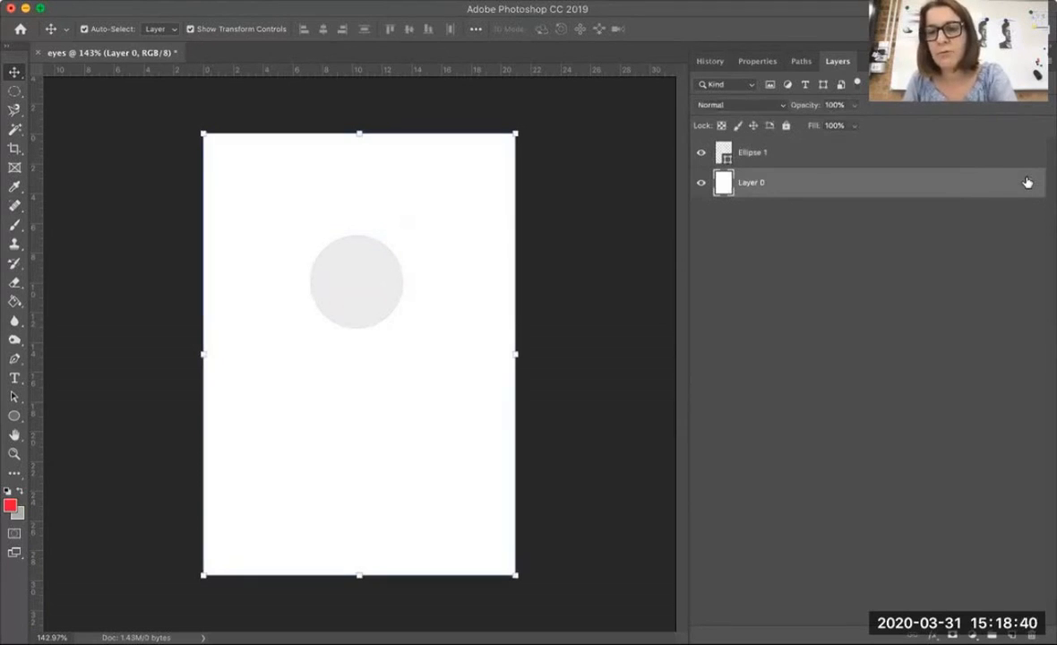
pyautogui.moveTo(974, 184); pyautogui.dragTo(1030, 633)
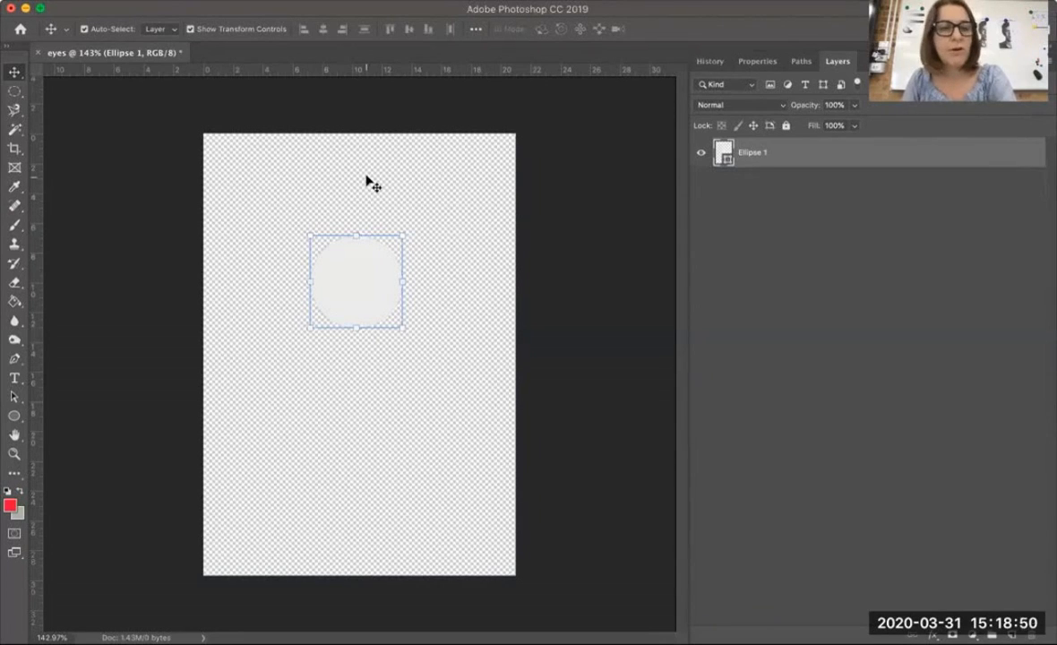
# Start saving the drawing under the Save As command with PNG as the file format
pyautogui.click(131, 1)
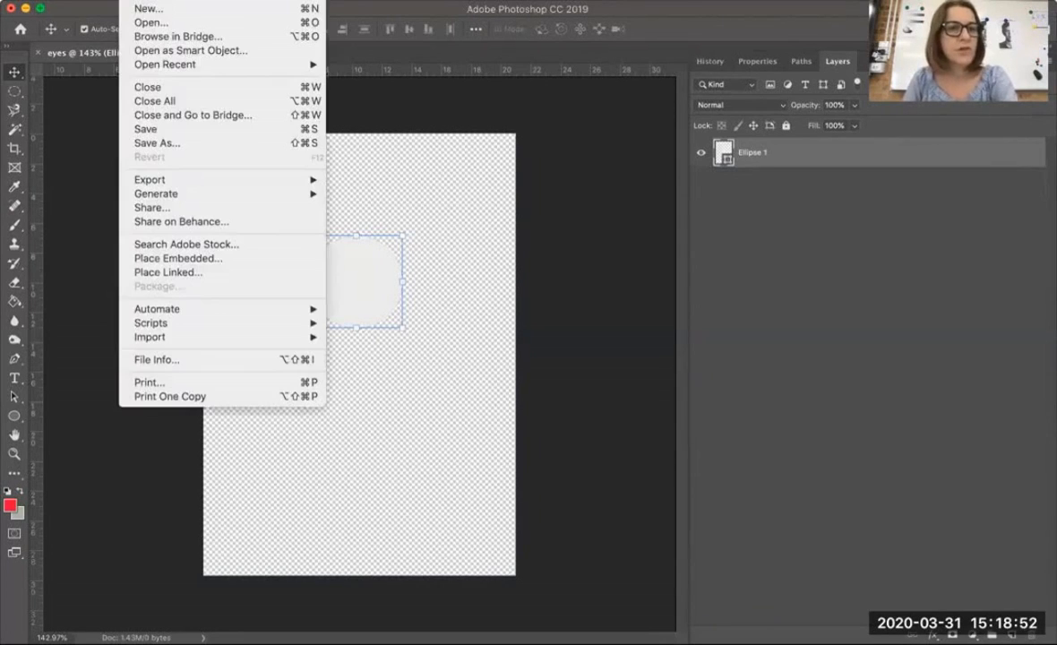
pyautogui.click(181, 144)
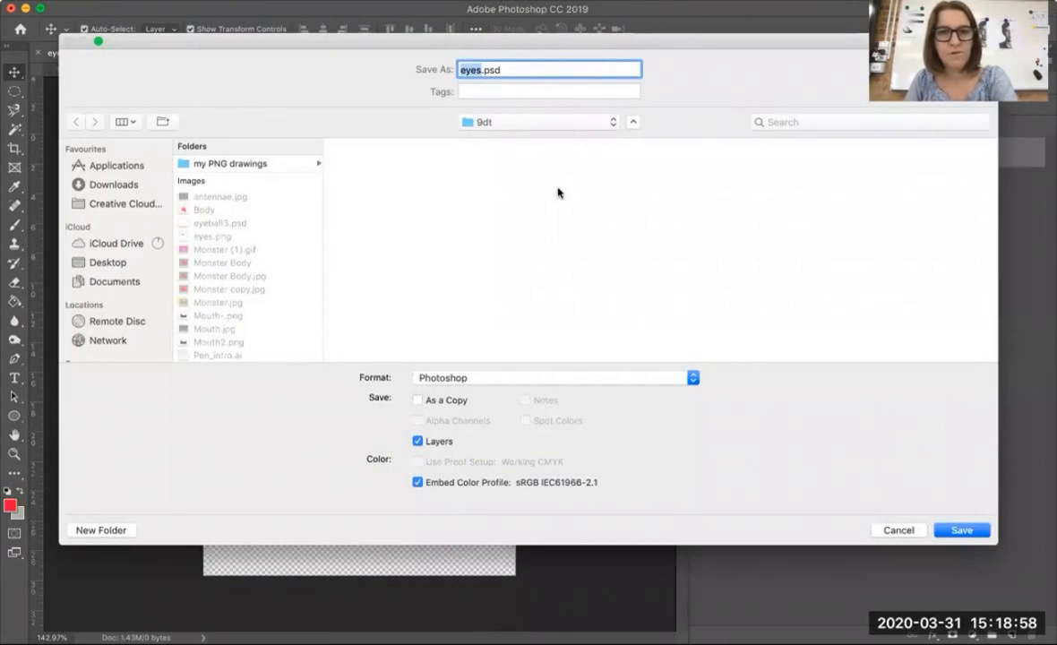
pyautogui.click(549, 125)
pyautogui.click(458, 123)
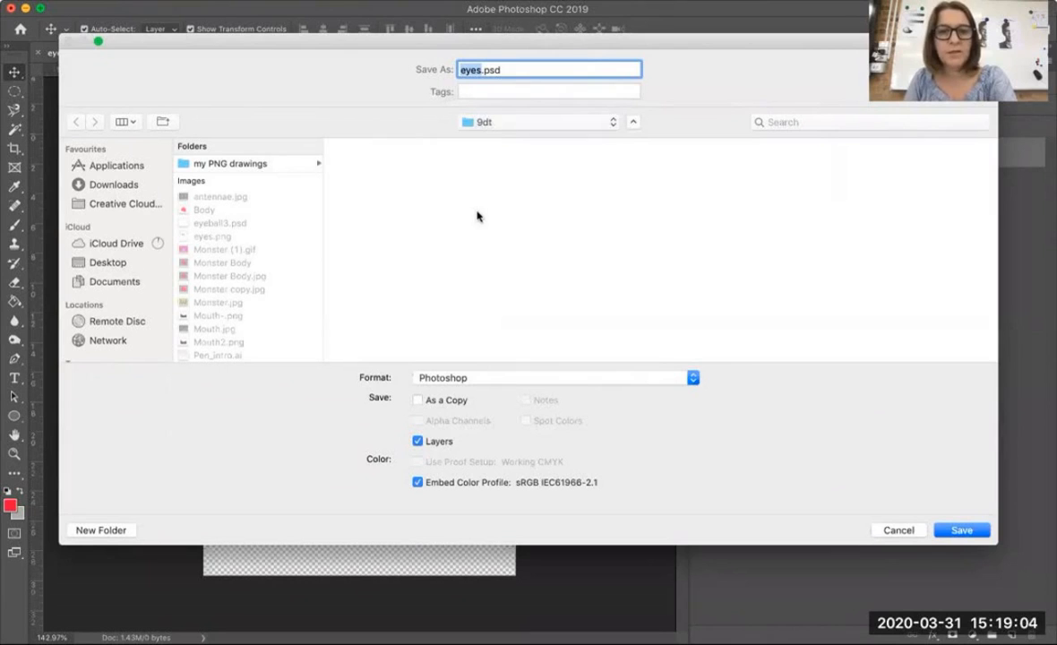
pyautogui.click(528, 379)
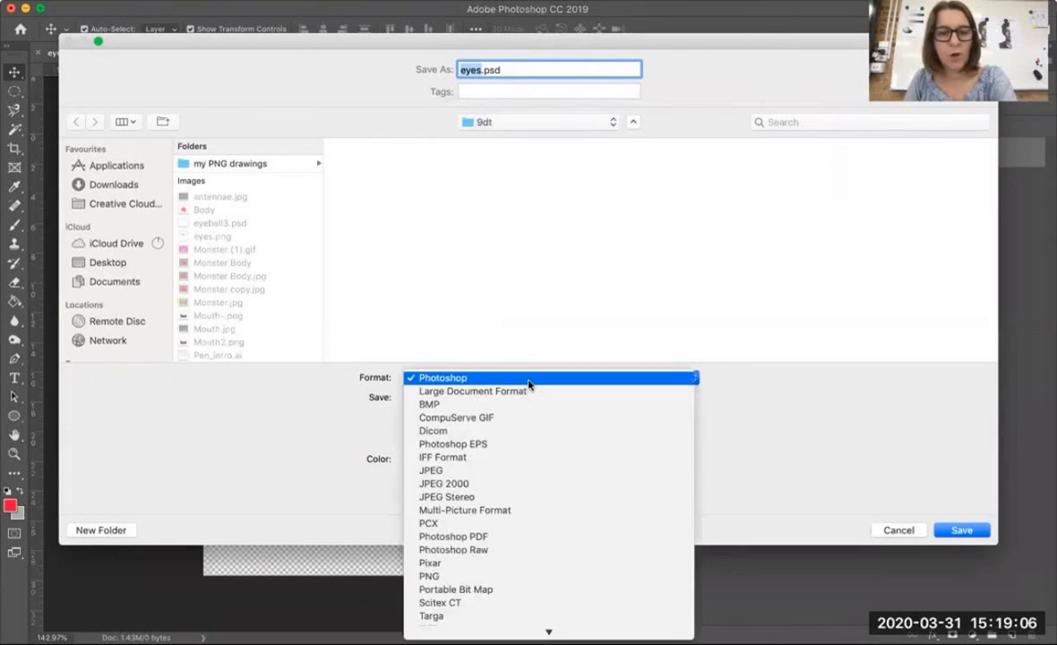
pyautogui.click(428, 577)
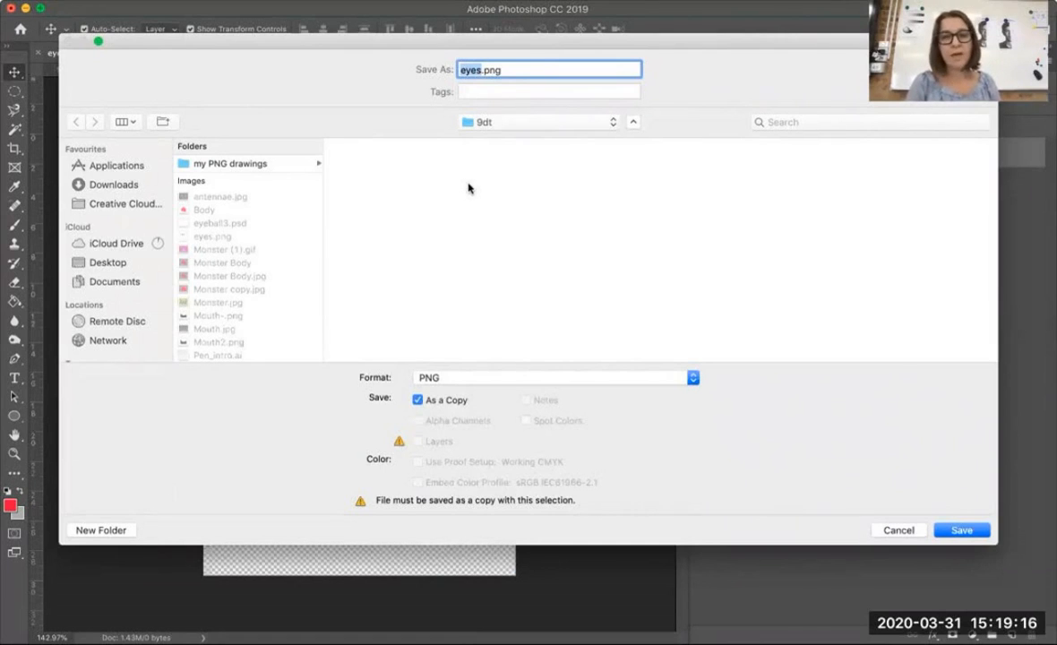
# Decline replacing the existing eyes.png, rename the PNG copy to eyes-1 and save it in the 9dt folder
pyautogui.click(958, 529)
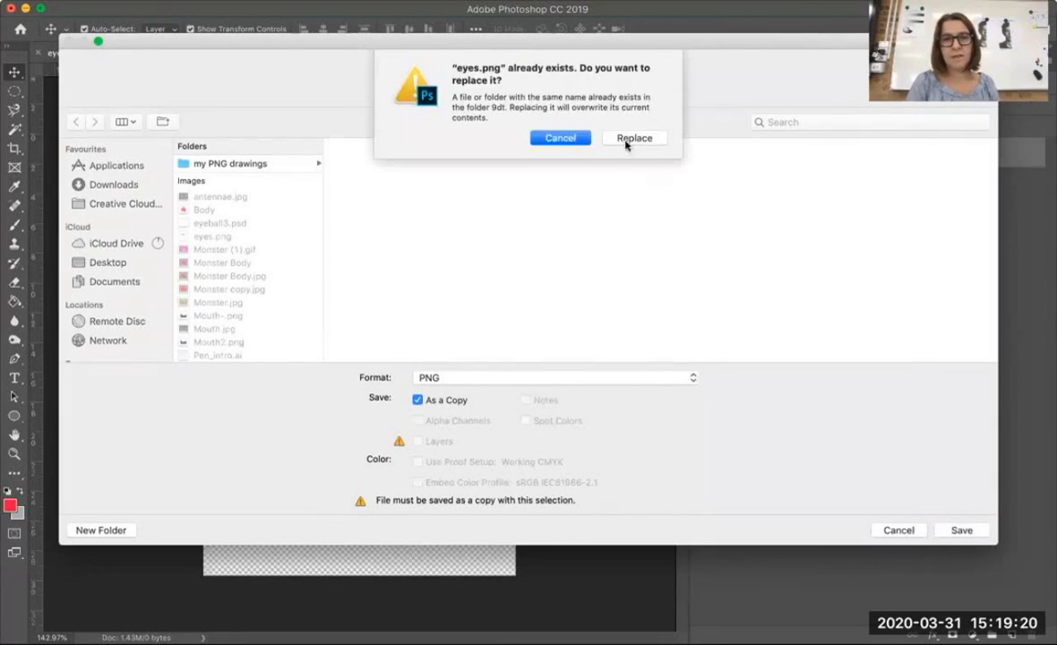
pyautogui.click(560, 137)
pyautogui.click(480, 69)
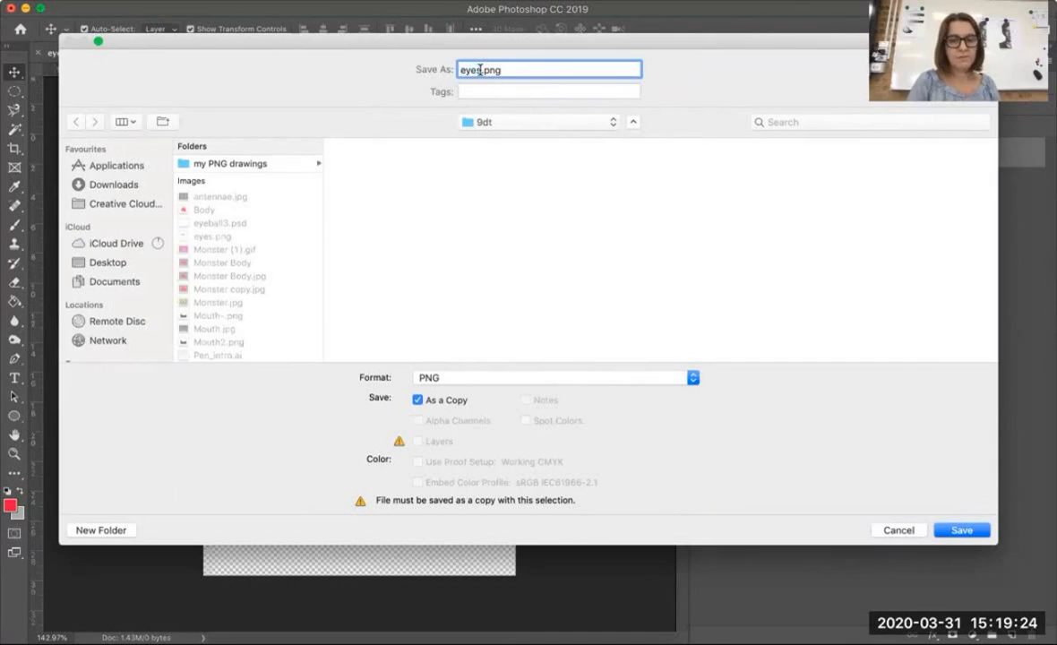
pyautogui.write('-1')
pyautogui.click(957, 530)
pyautogui.click(556, 208)
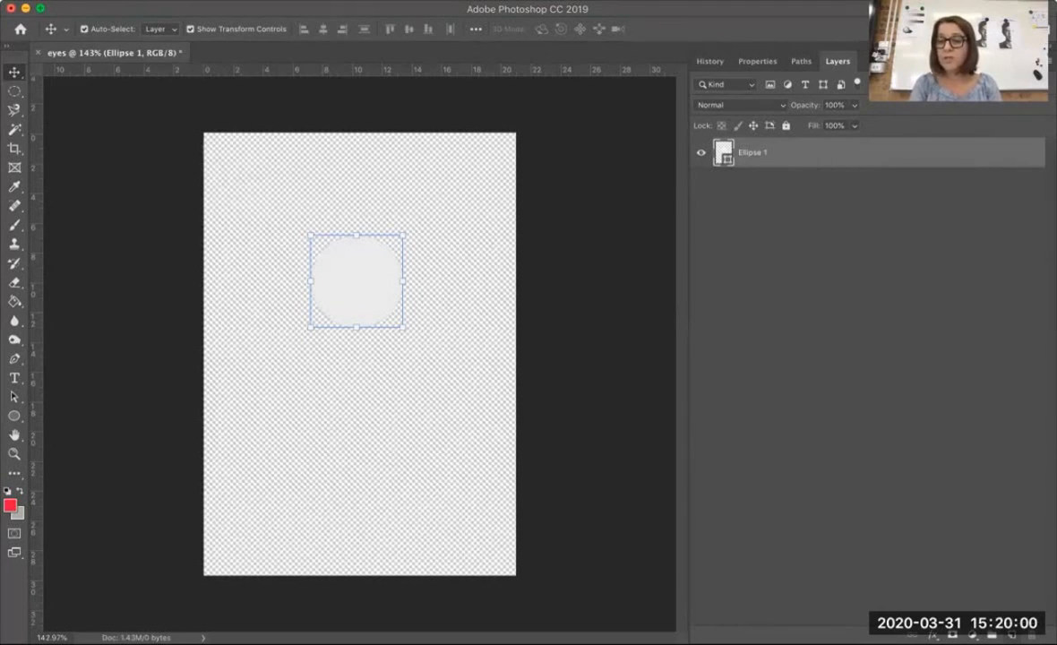
# Add a new layer above the circle and set the Ellipse Tool to a black fill with no stroke
pyautogui.click(1011, 634)
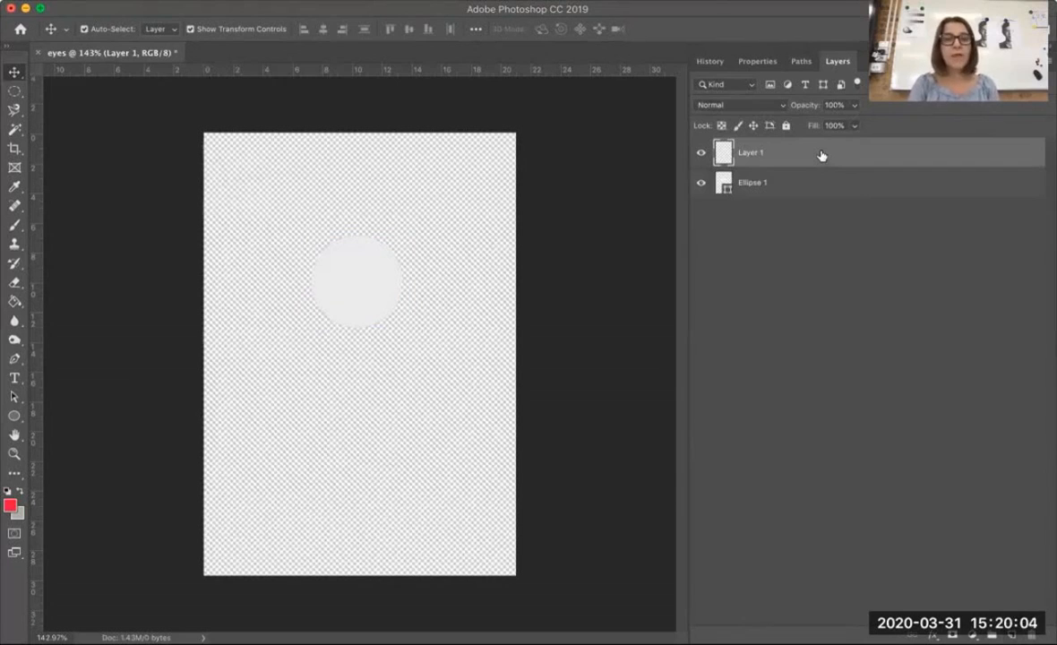
pyautogui.click(14, 417)
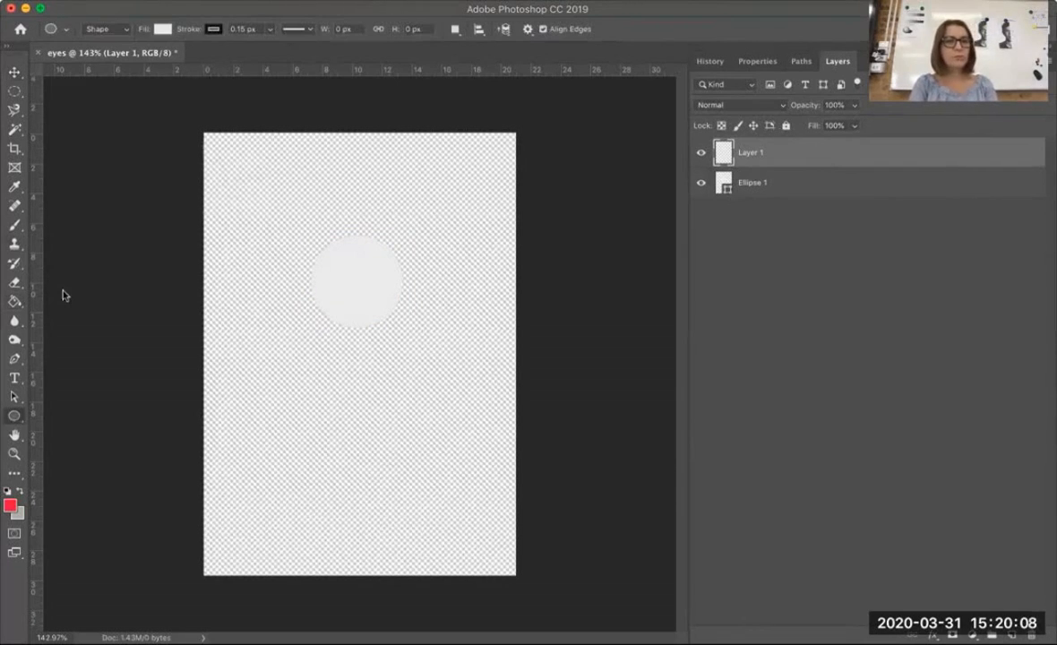
pyautogui.click(163, 29)
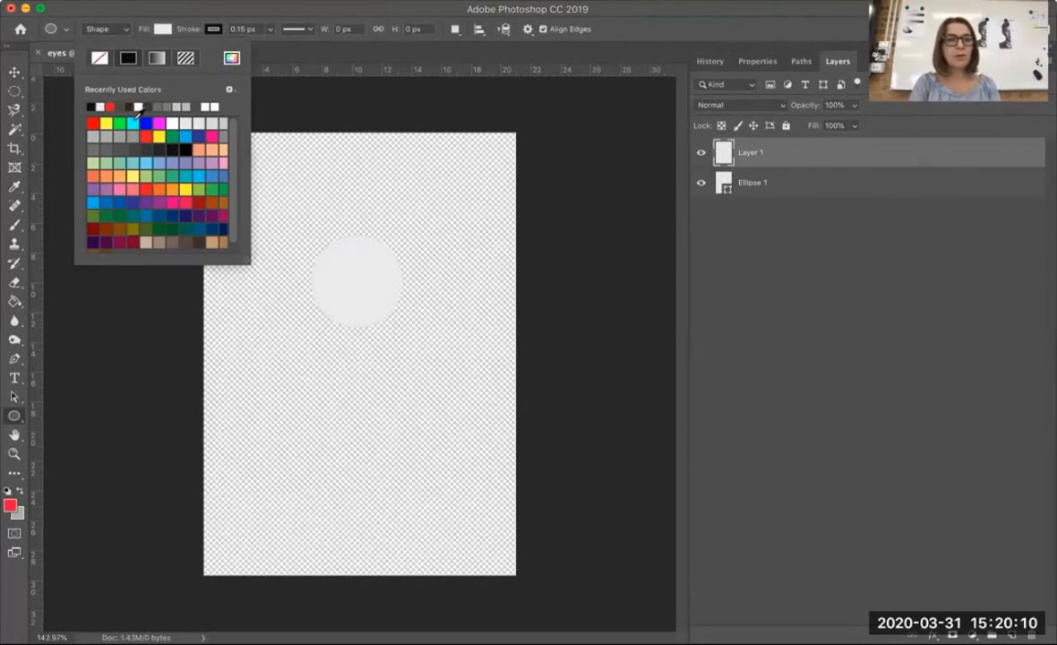
pyautogui.click(168, 146)
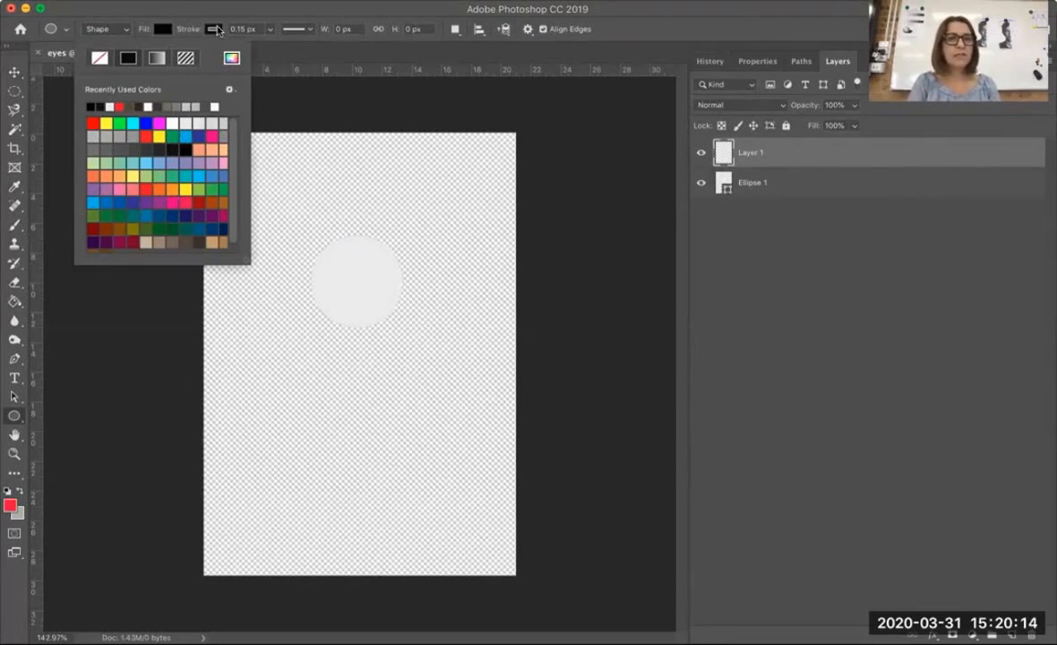
pyautogui.click(208, 29)
pyautogui.click(150, 58)
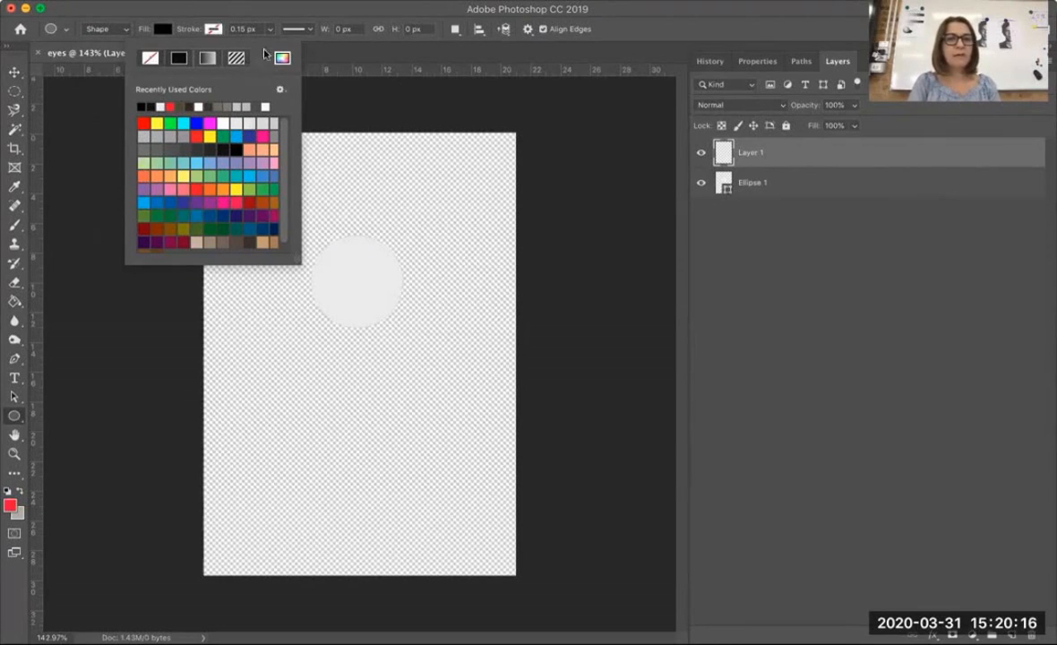
# Draw a black pupil circle of about 52 px in the left half of the light grey eyeball and deselect it
pyautogui.click(330, 270)
pyautogui.moveTo(331, 270)
pyautogui.mouseDown()
pyautogui.moveTo(360, 309)
pyautogui.moveTo(357, 299)
pyautogui.mouseUp()
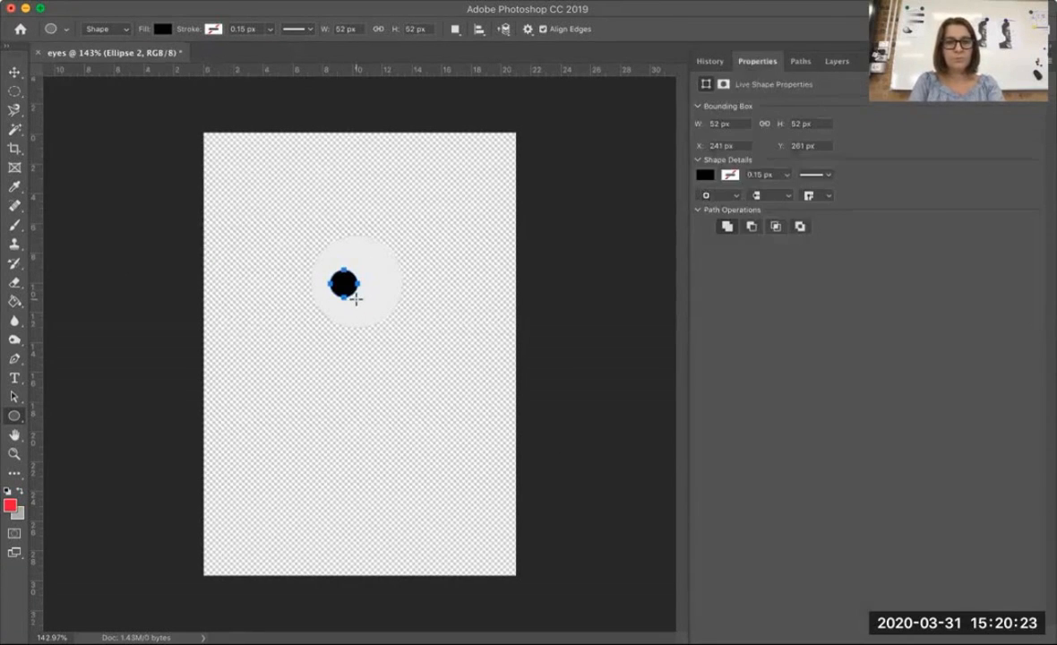
pyautogui.click(274, 163)
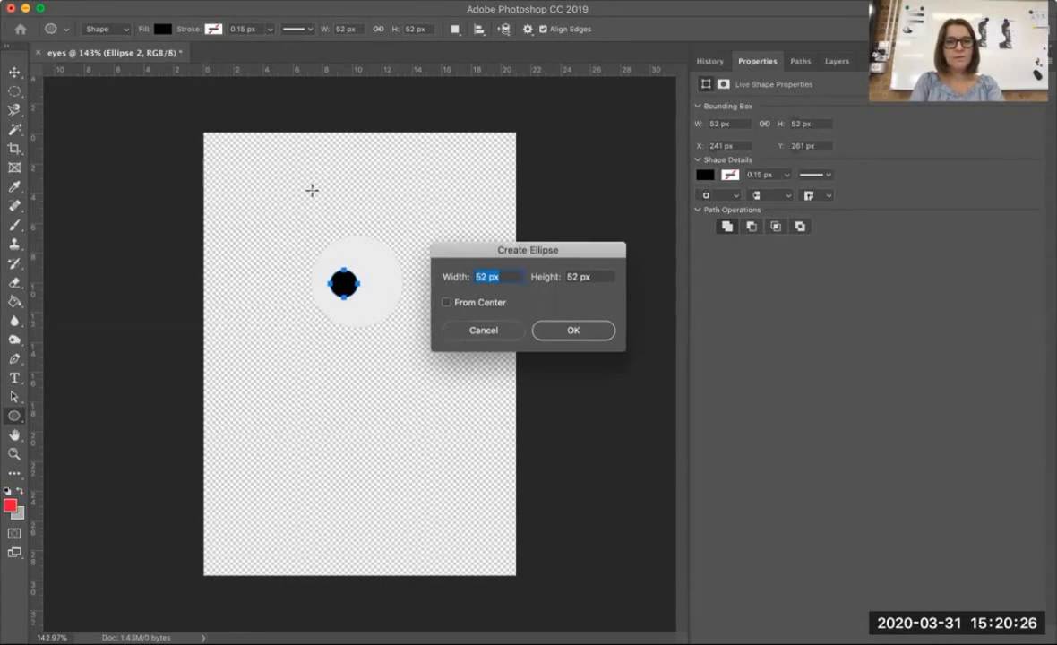
pyautogui.press('Escape')
pyautogui.click(15, 73)
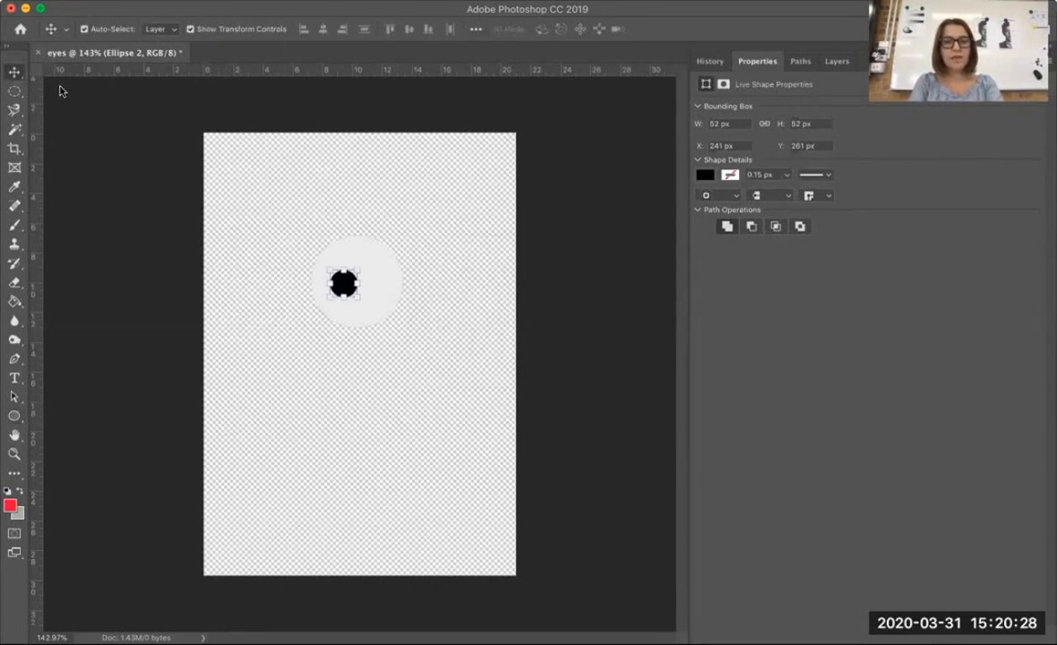
pyautogui.click(263, 161)
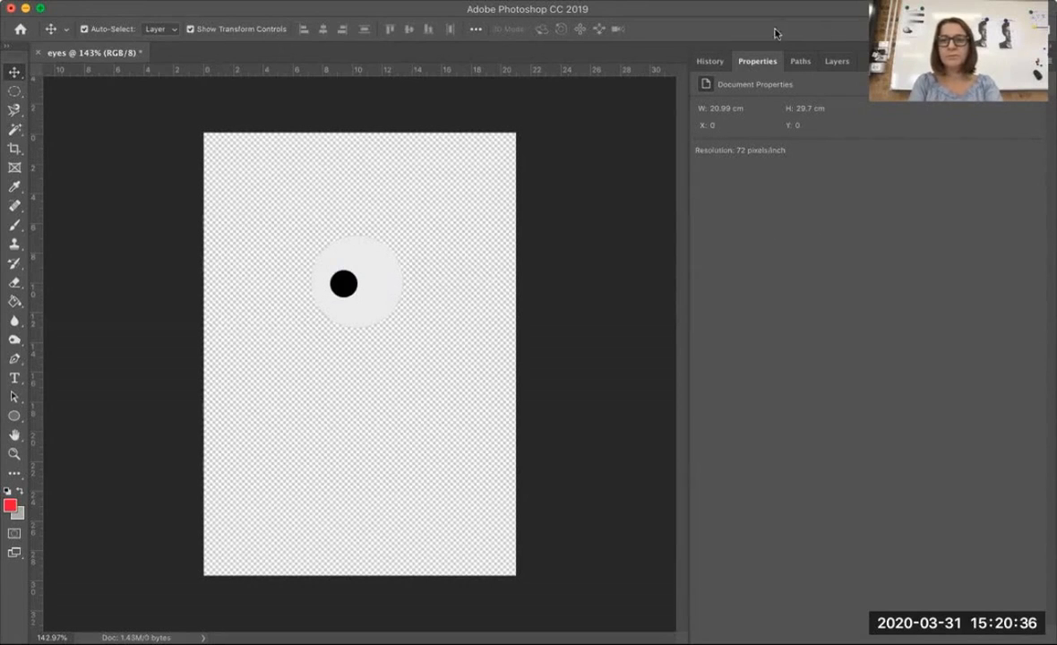
# Check which layer holds the pupil by hiding and reshowing Ellipse 2 in the layer list
pyautogui.click(838, 62)
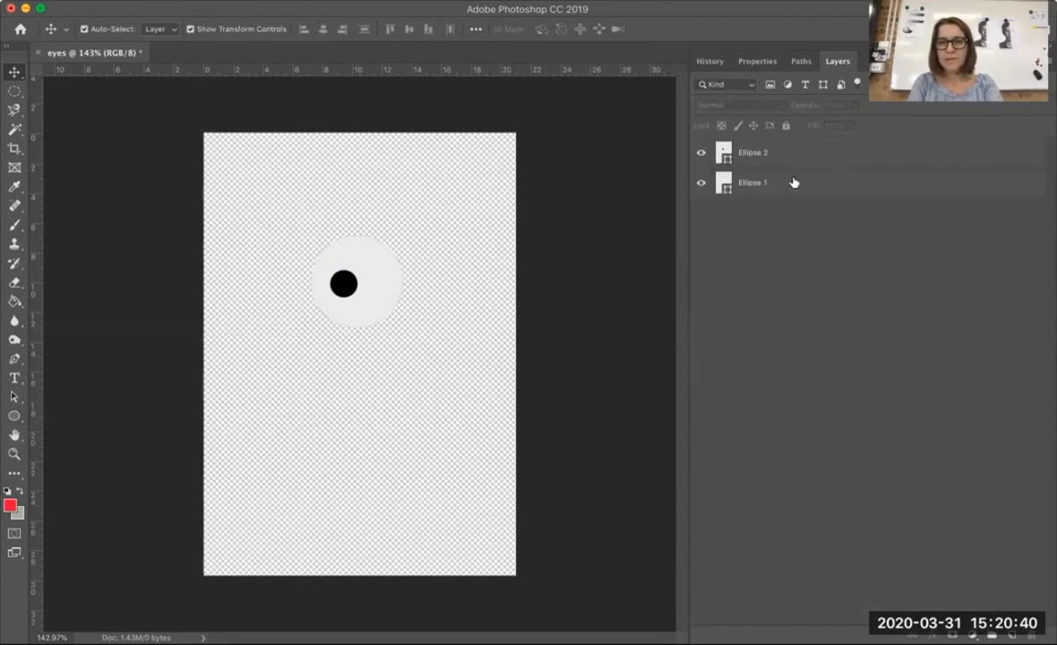
pyautogui.click(740, 184)
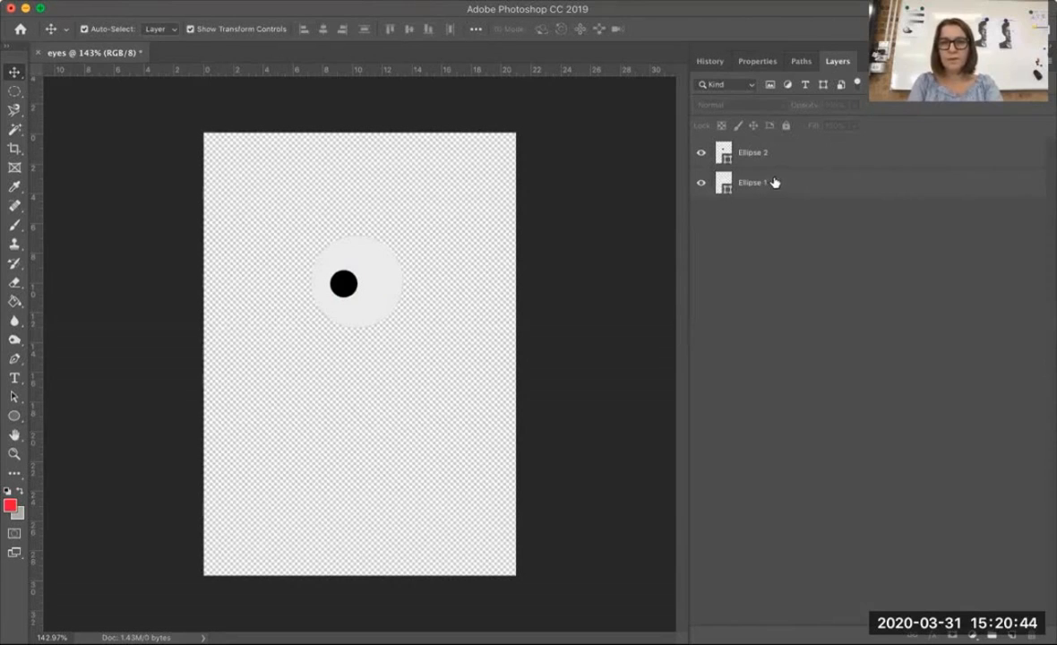
pyautogui.click(700, 153)
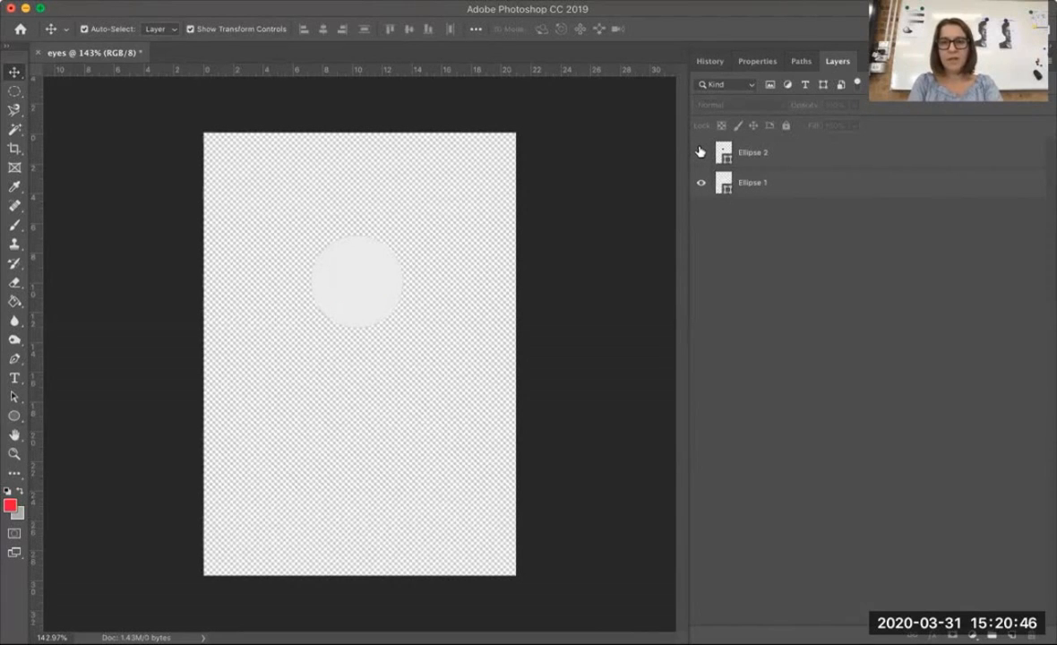
pyautogui.click(701, 153)
pyautogui.click(814, 155)
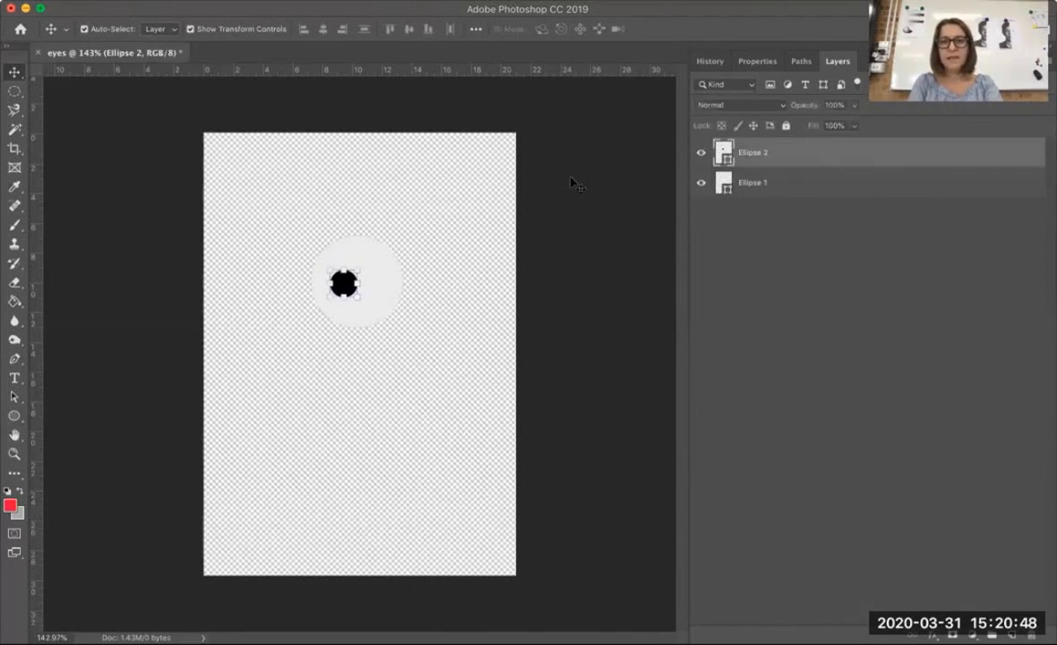
pyautogui.click(762, 255)
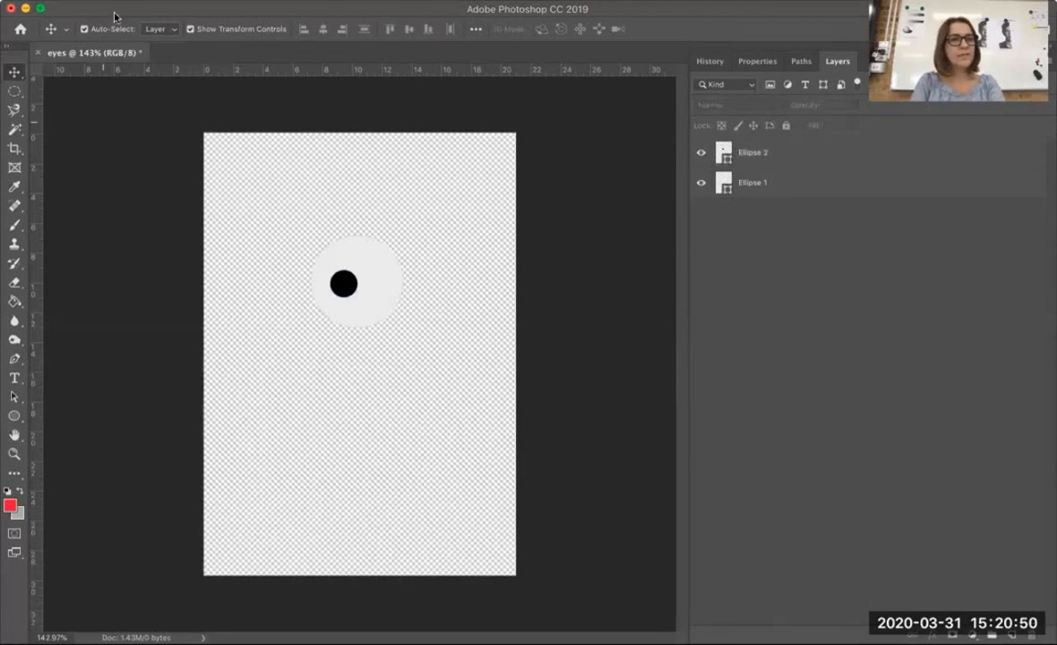
# Start saving the drawing under the Save As command with the file name eyeballs_1
pyautogui.click(138, 0)
pyautogui.click(159, 143)
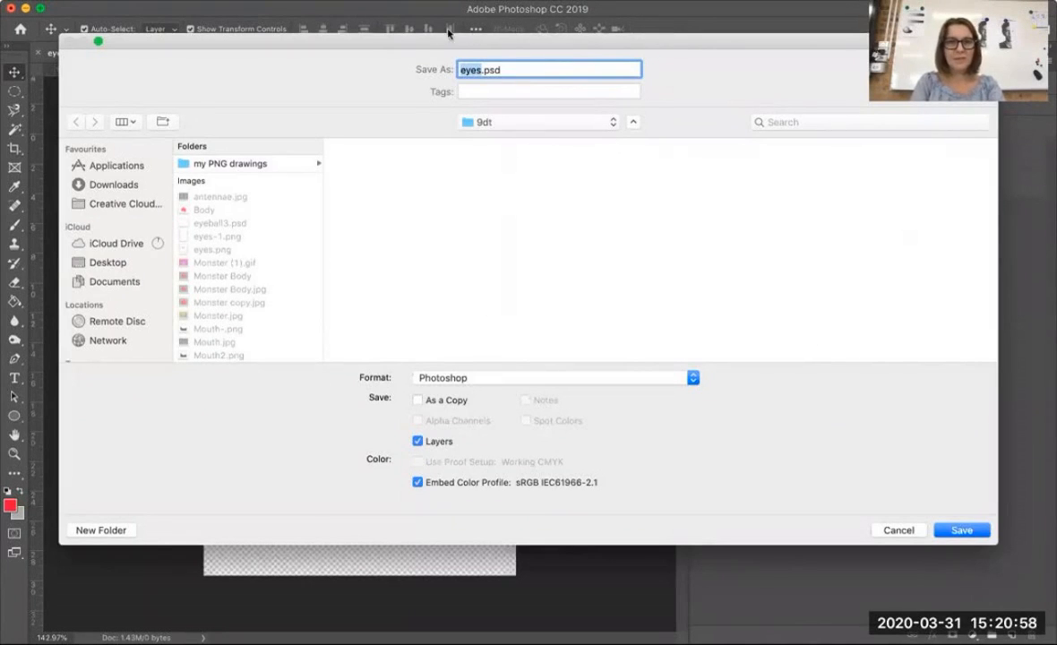
pyautogui.click(480, 69)
pyautogui.press('BackSpace')
pyautogui.write('balls')
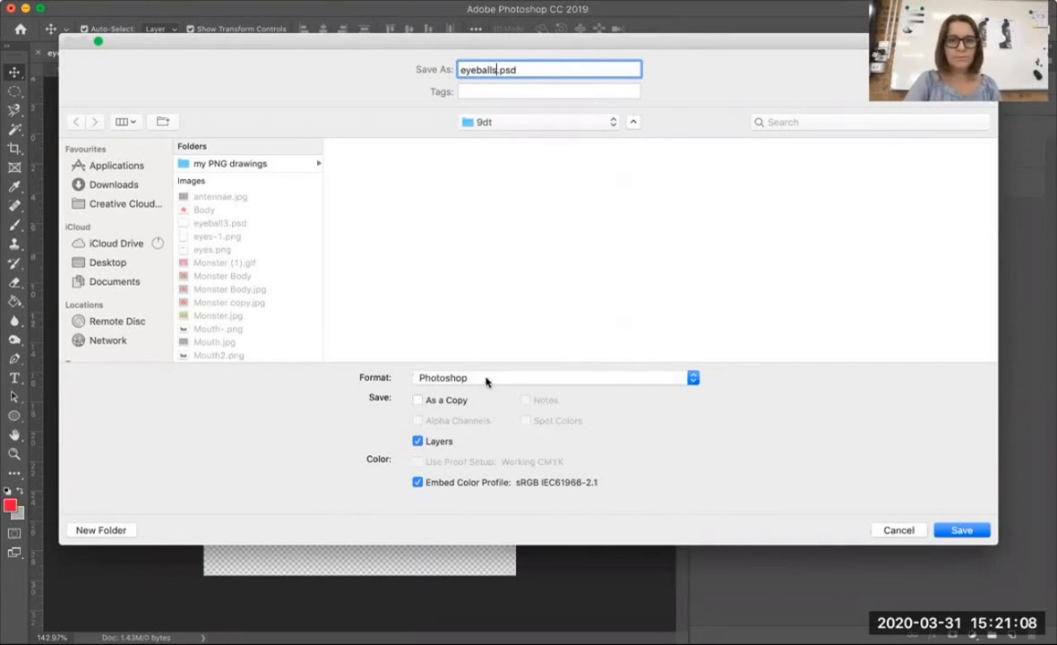
pyautogui.click(452, 377)
pyautogui.click(497, 69)
pyautogui.click(543, 70)
pyautogui.write('_')
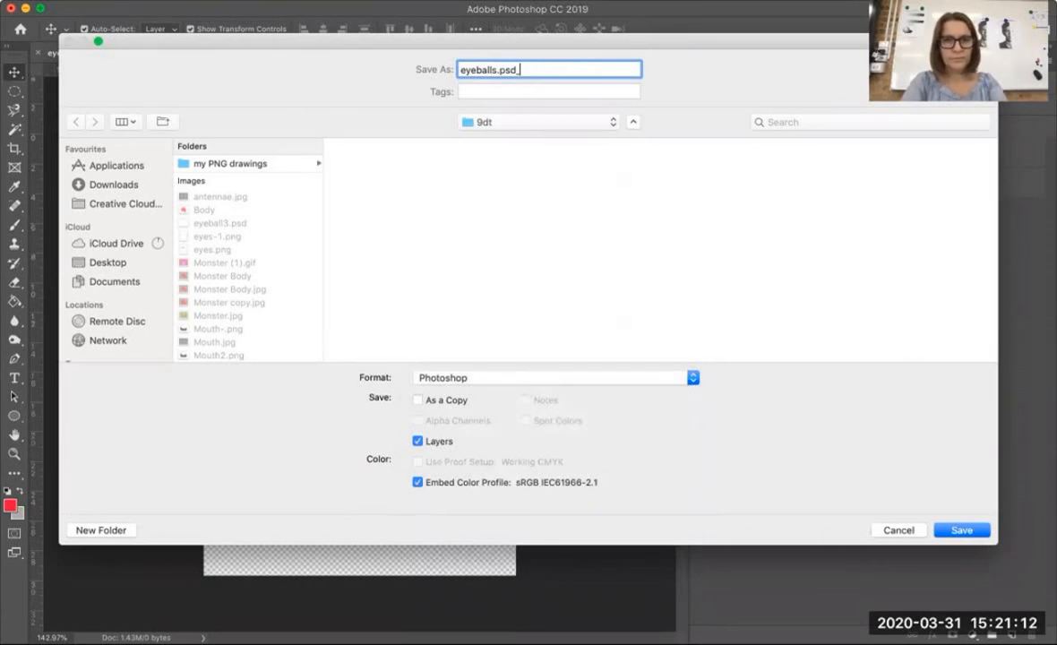
pyautogui.click(500, 70)
pyautogui.write('_1')
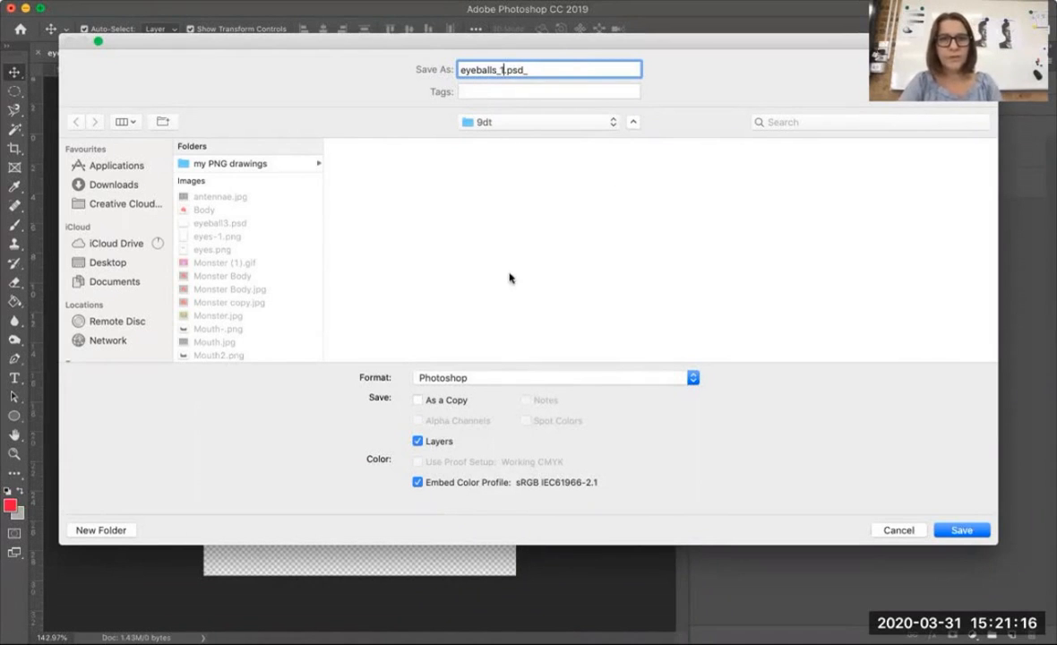
# Set the file format to PNG and save the copy in the my PNG drawings folder with the large file size option
pyautogui.click(449, 377)
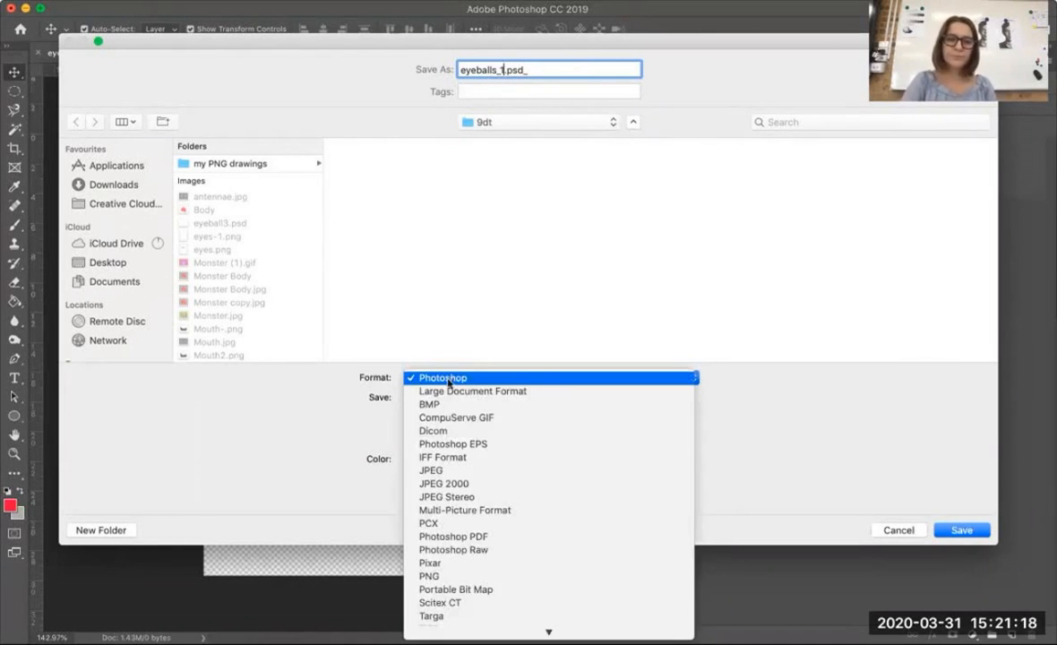
pyautogui.click(430, 576)
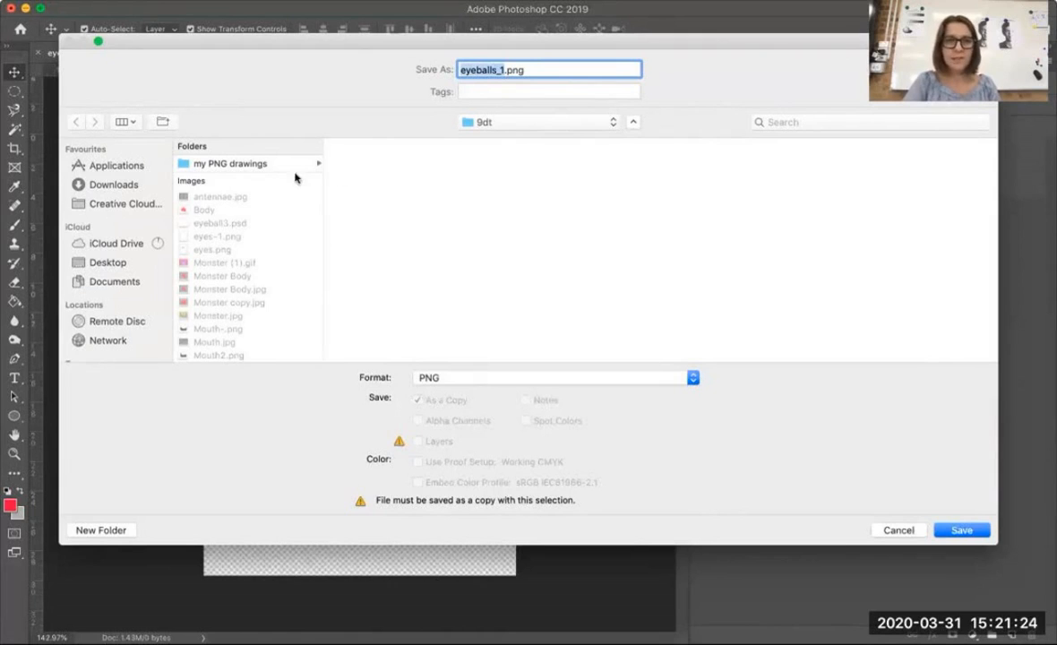
pyautogui.click(260, 163)
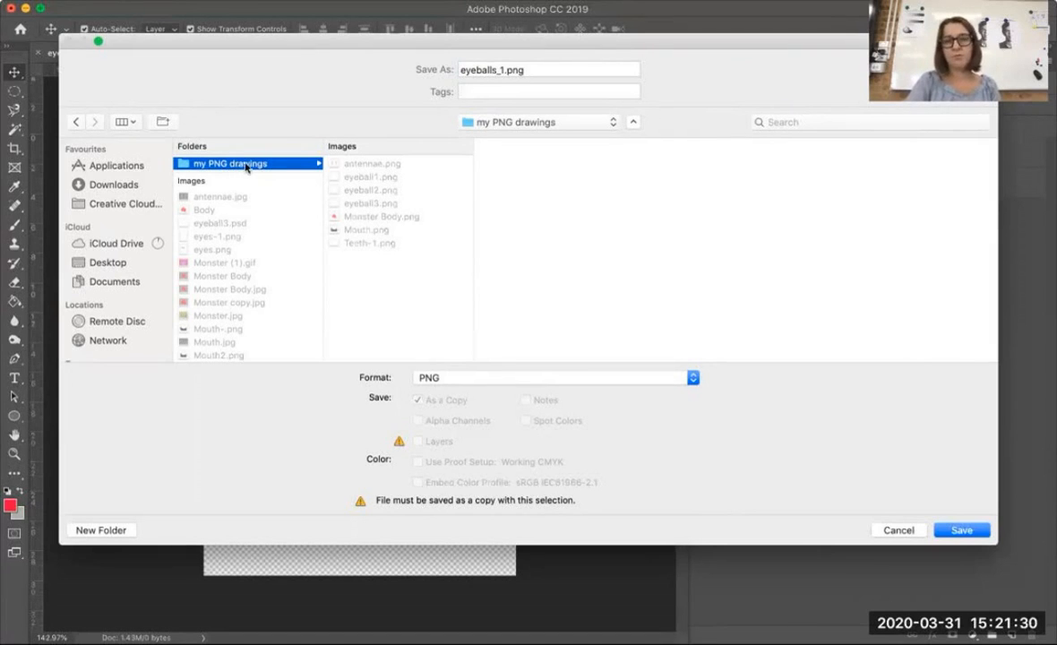
pyautogui.click(961, 530)
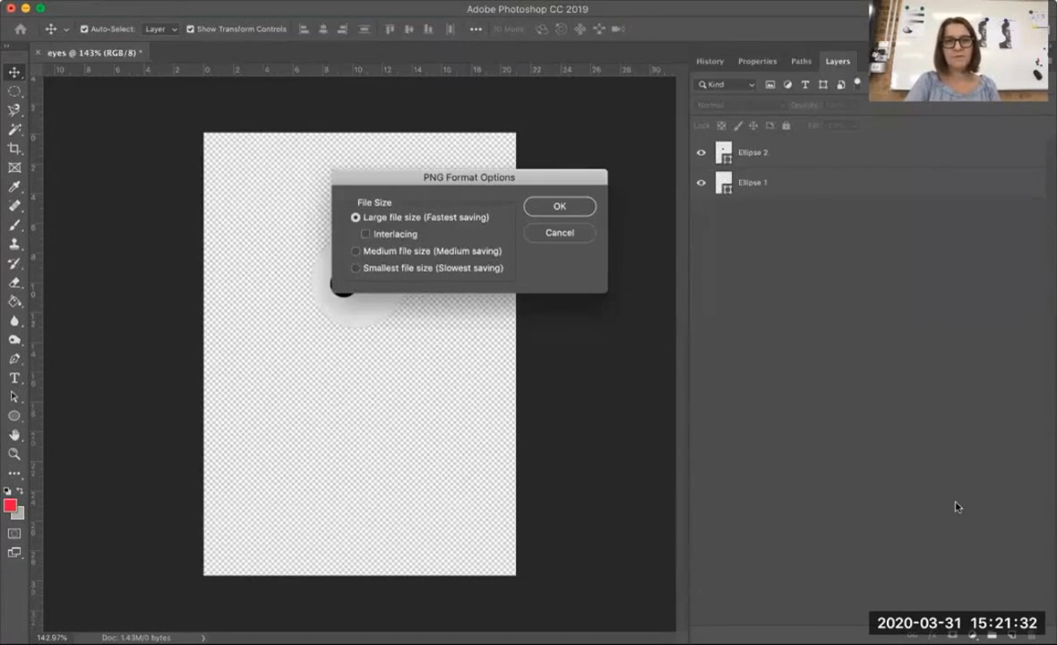
pyautogui.click(573, 206)
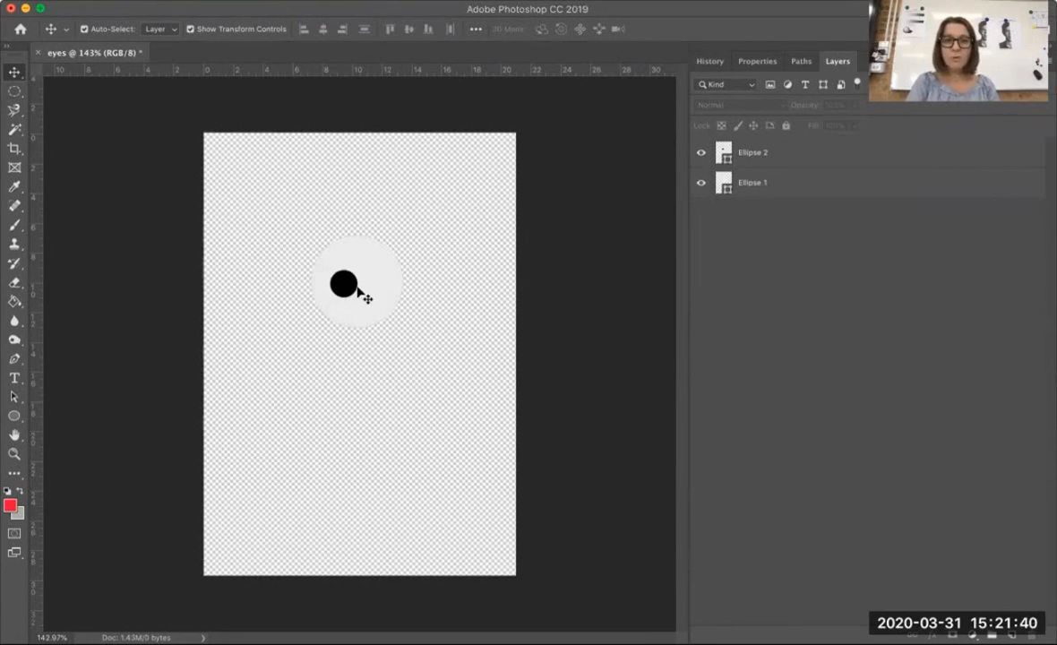
# Move the pupil to the upper middle of the eyeball and save a PNG copy named eyeballs_2 in the my PNG drawings folder
pyautogui.moveTo(354, 267); pyautogui.dragTo(372, 236)
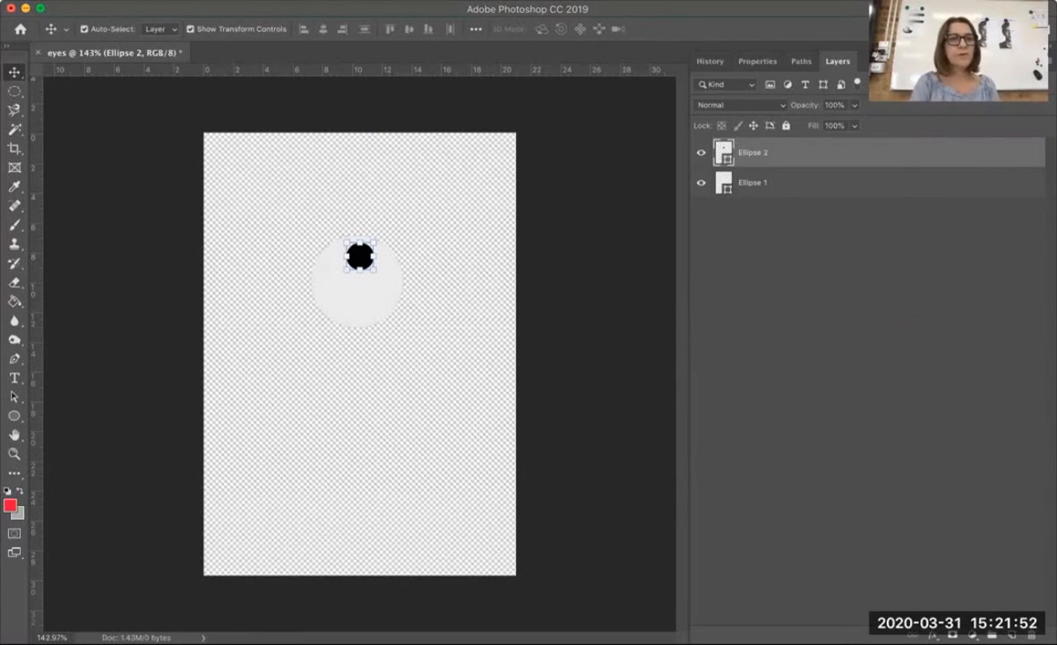
pyautogui.click(135, 2)
pyautogui.click(162, 146)
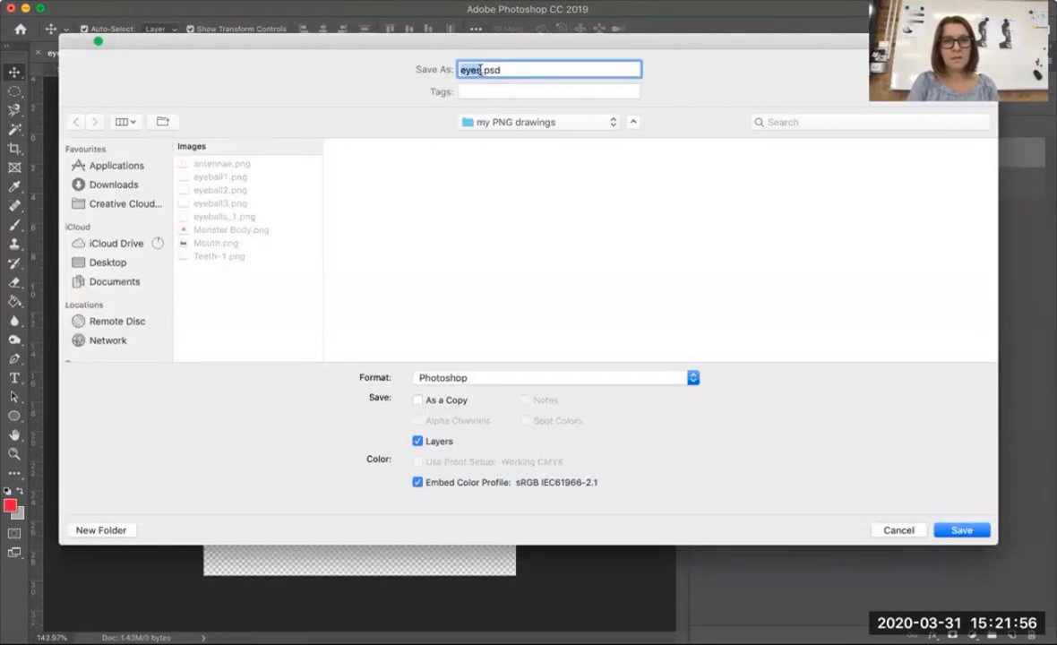
pyautogui.write('eyeballs')
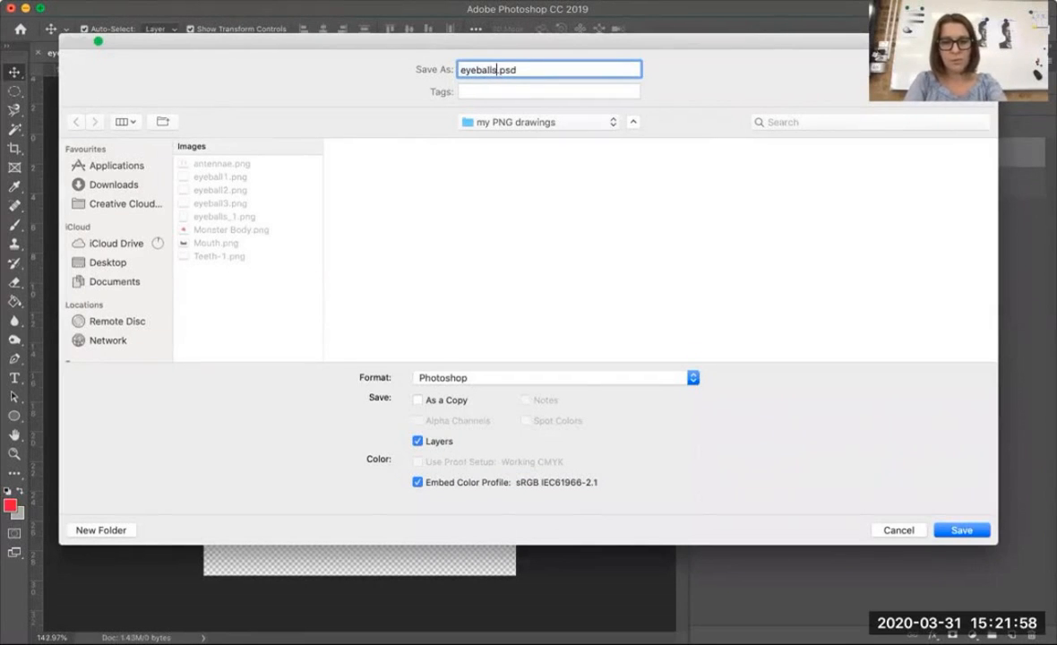
pyautogui.write('_2')
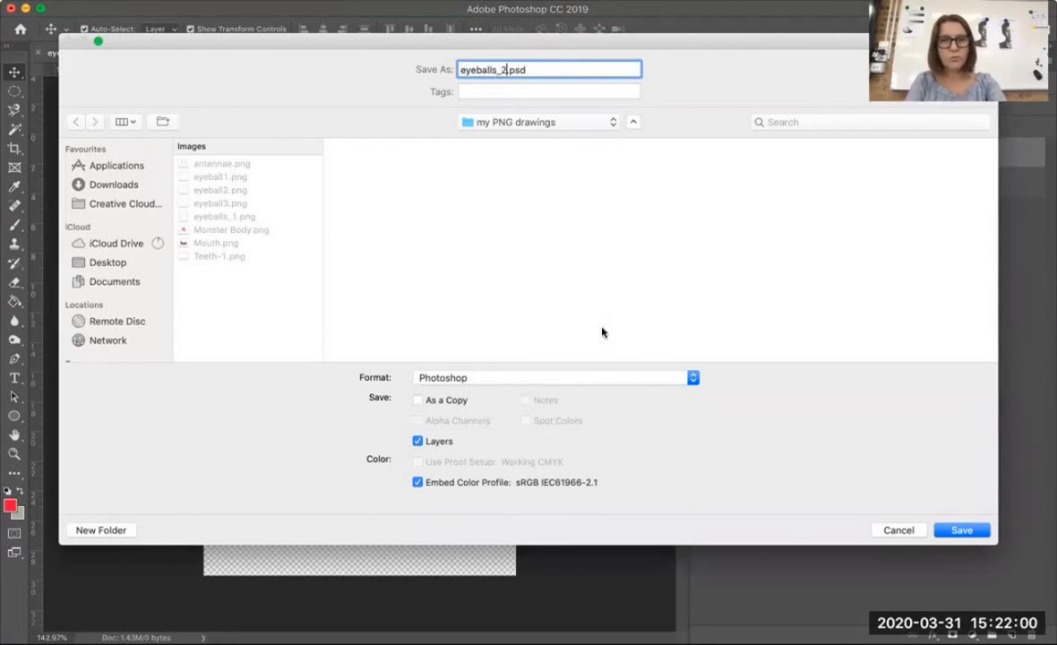
pyautogui.click(524, 380)
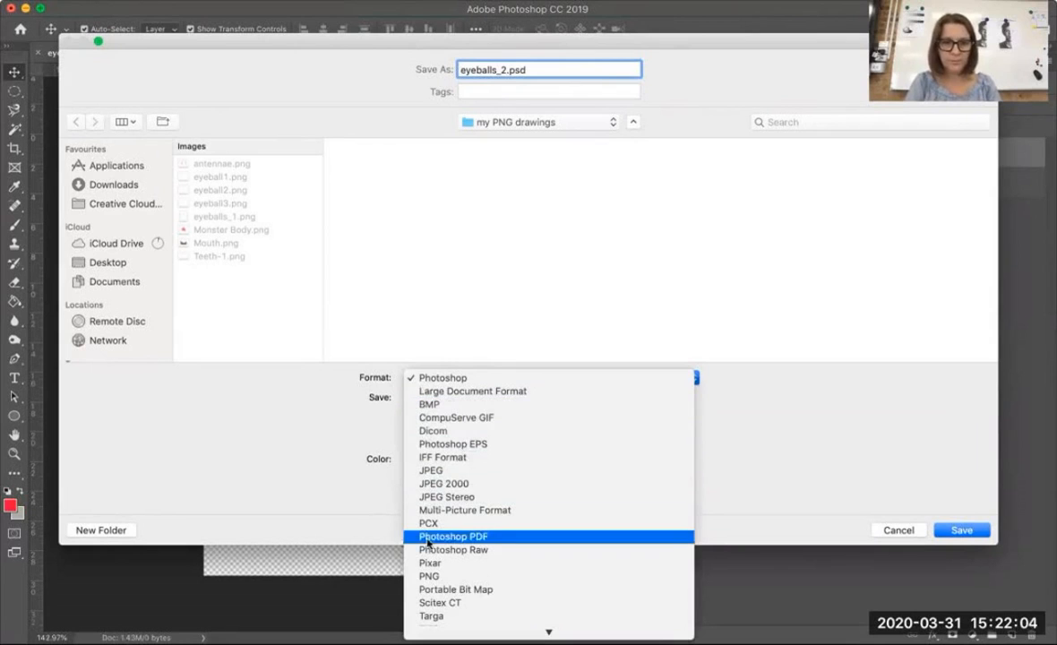
pyautogui.click(431, 578)
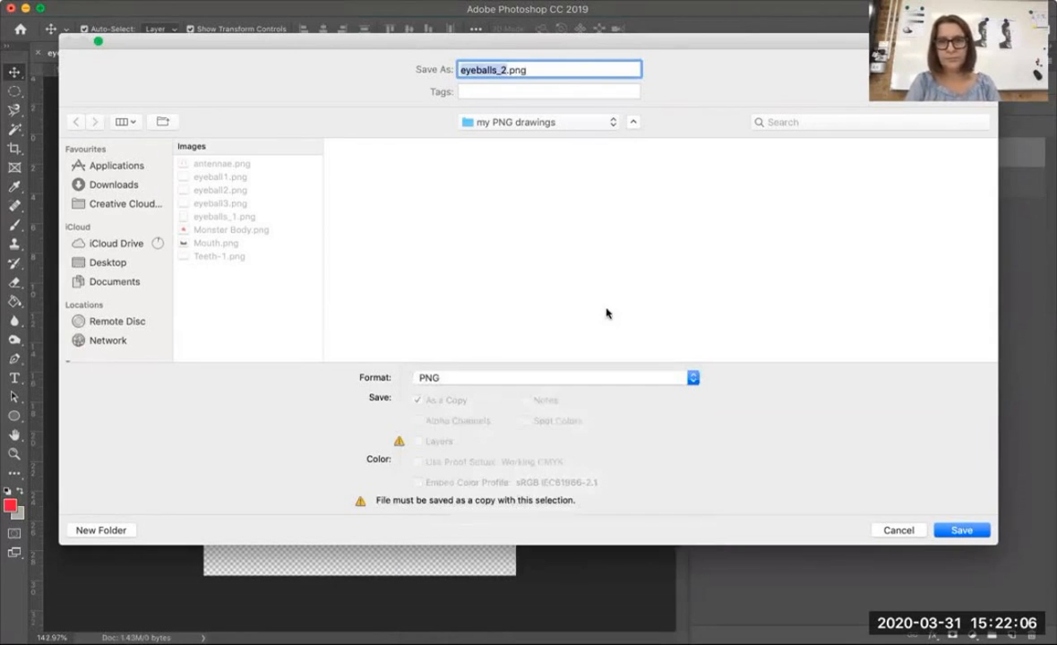
pyautogui.click(963, 532)
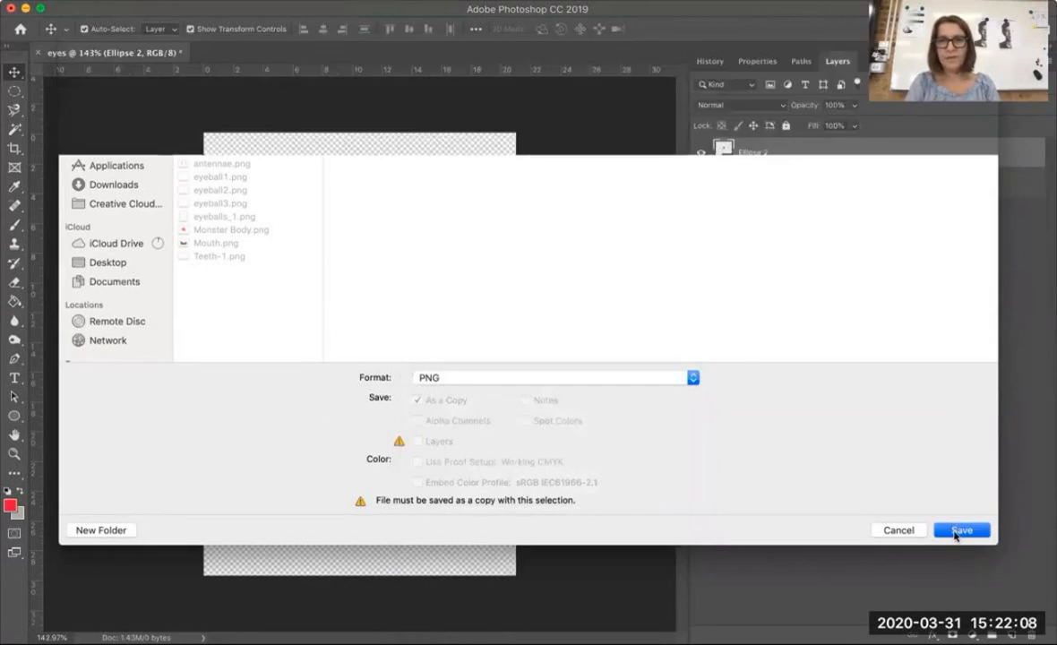
pyautogui.click(560, 206)
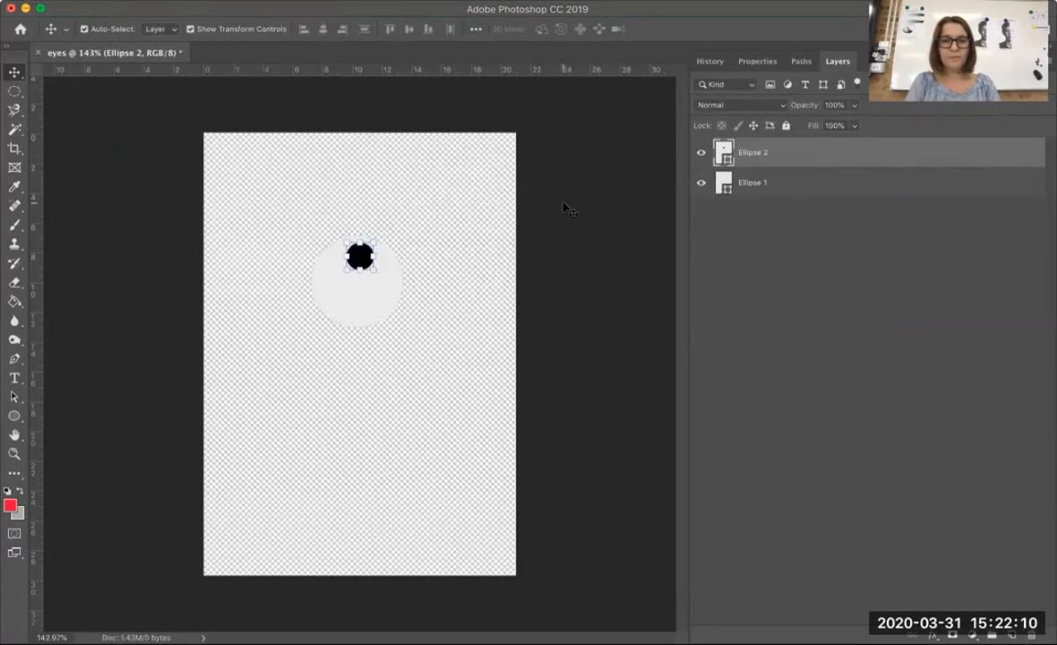
# Move the pupil to the right side of the eyeball and start saving a PNG copy named eyeballs_2
pyautogui.moveTo(370, 258); pyautogui.dragTo(385, 285)
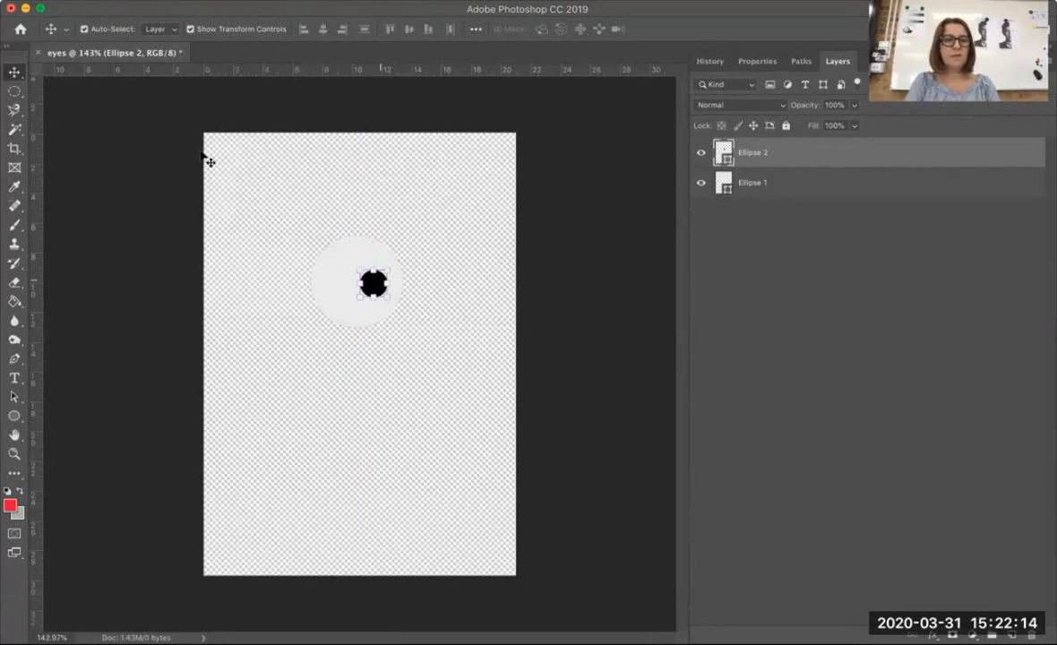
pyautogui.click(131, 1)
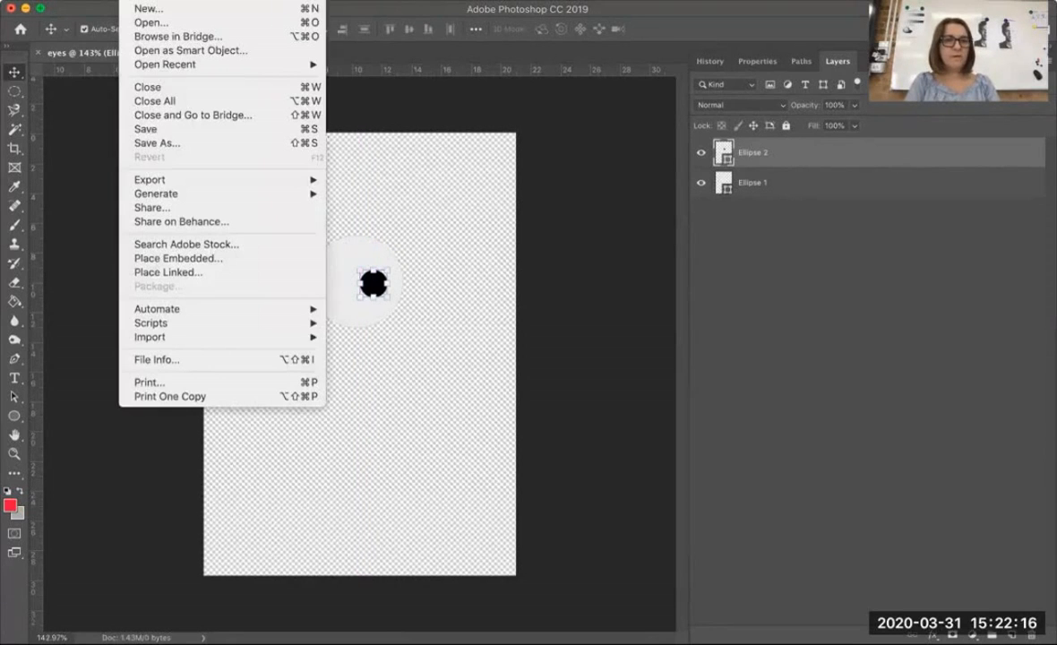
pyautogui.click(144, 142)
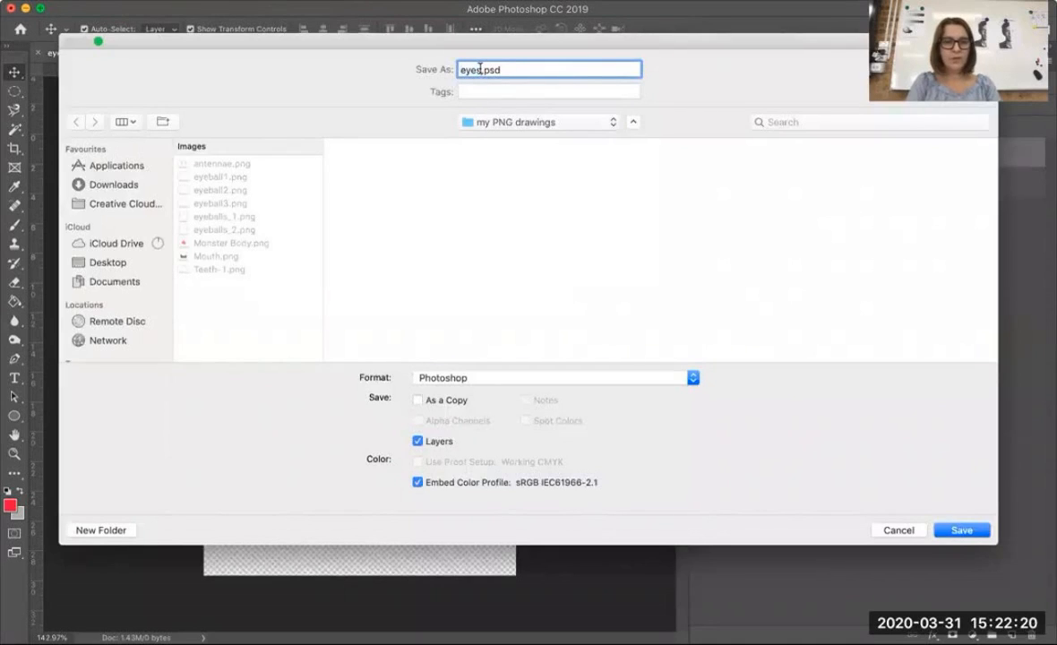
pyautogui.click(481, 69)
pyautogui.write('_')
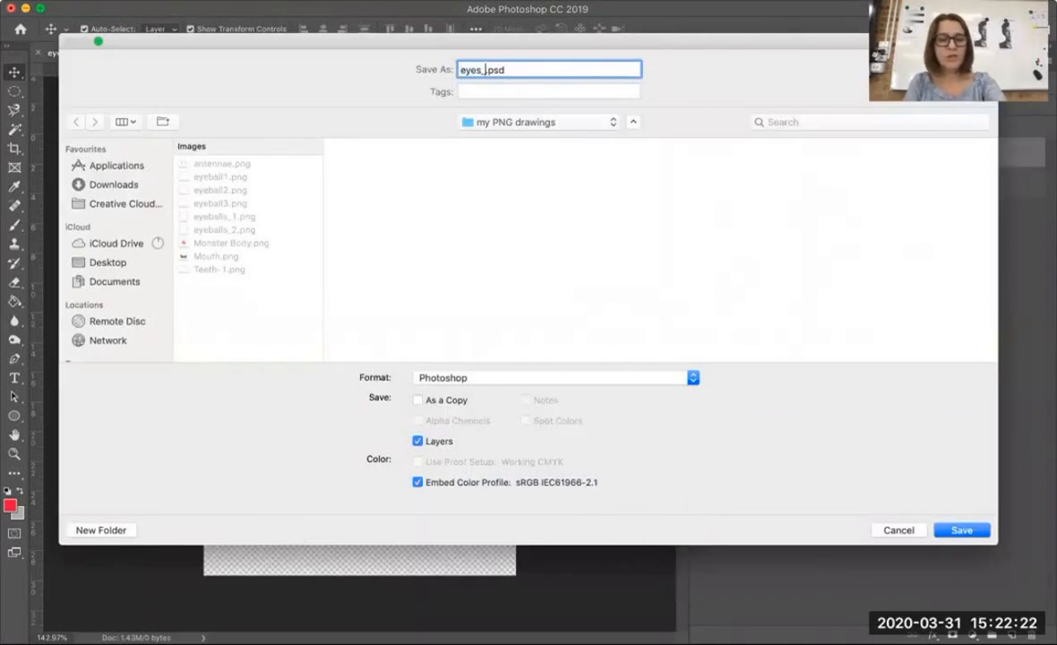
pyautogui.press('BackSpace')
pyautogui.press('BackSpace')
pyautogui.write('balls')
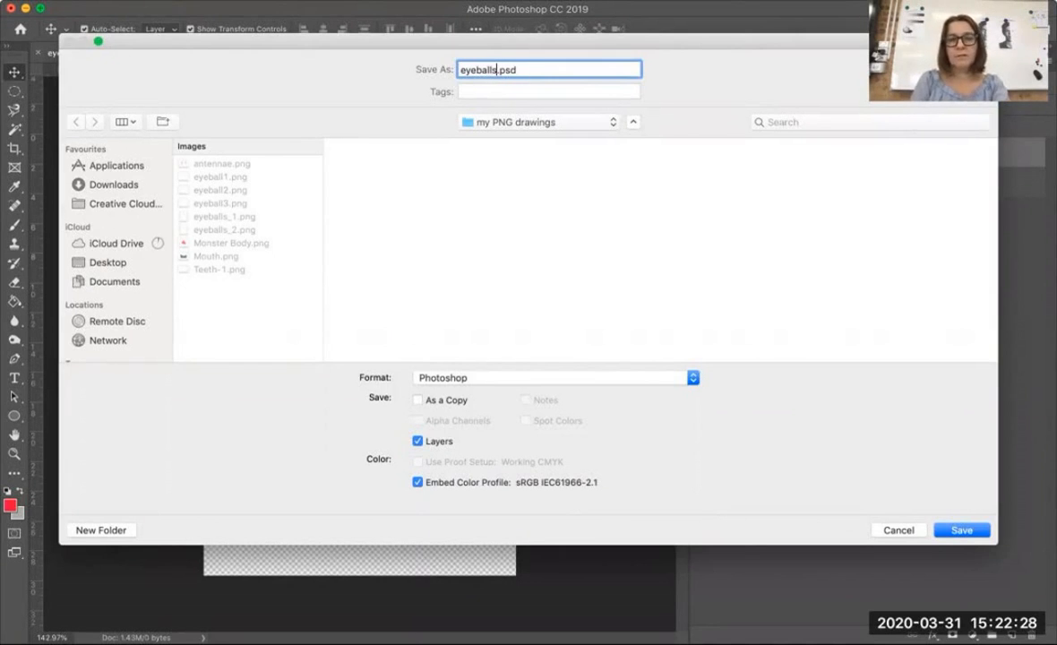
pyautogui.write('_2')
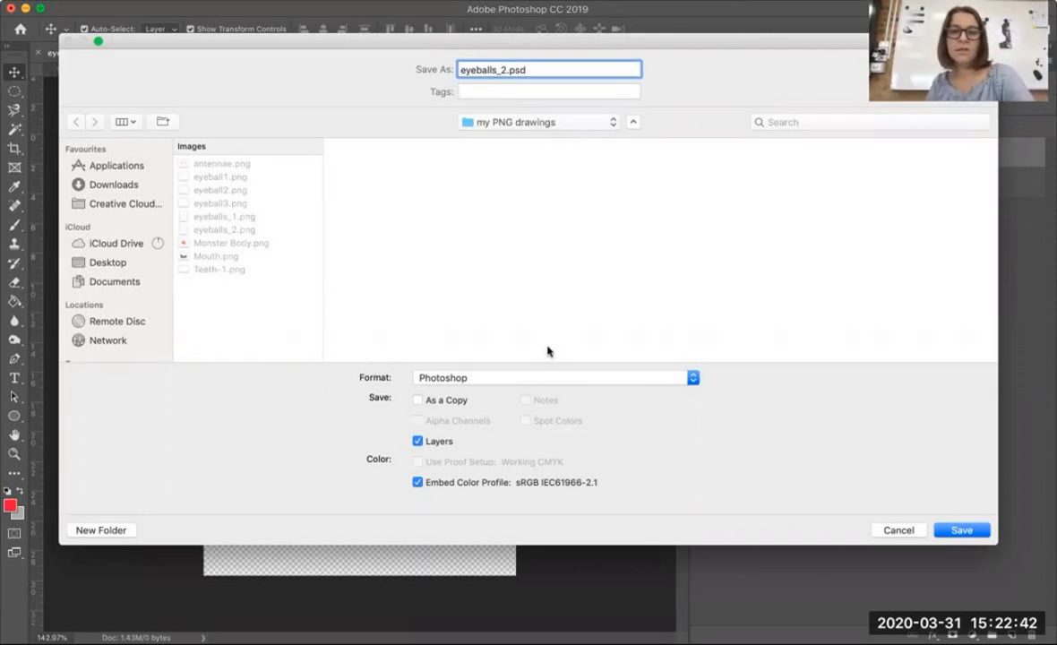
pyautogui.click(526, 380)
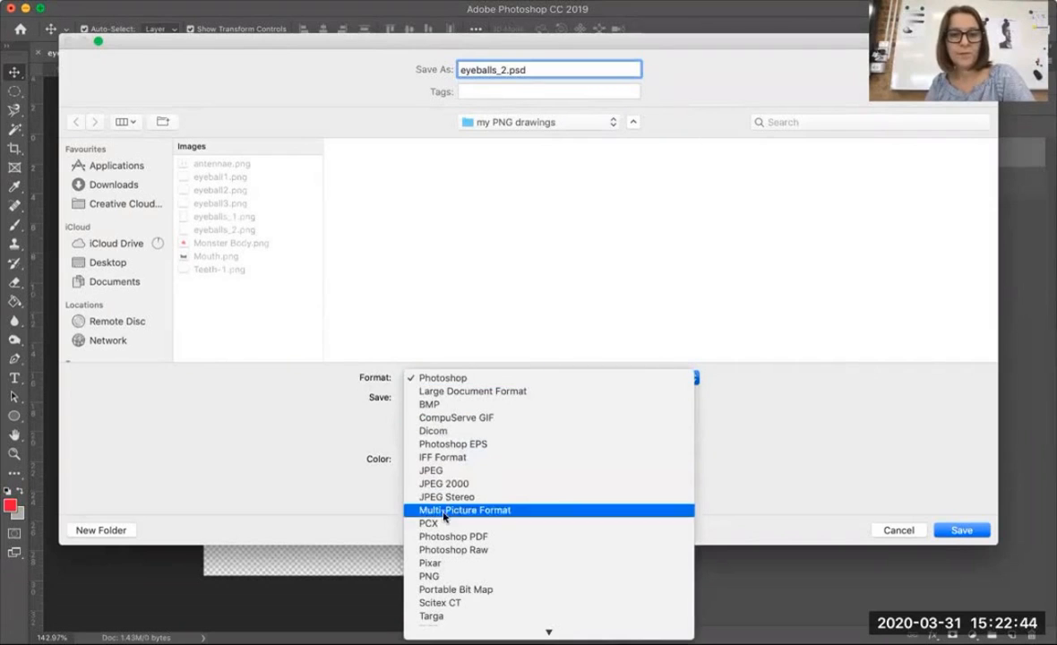
pyautogui.click(439, 576)
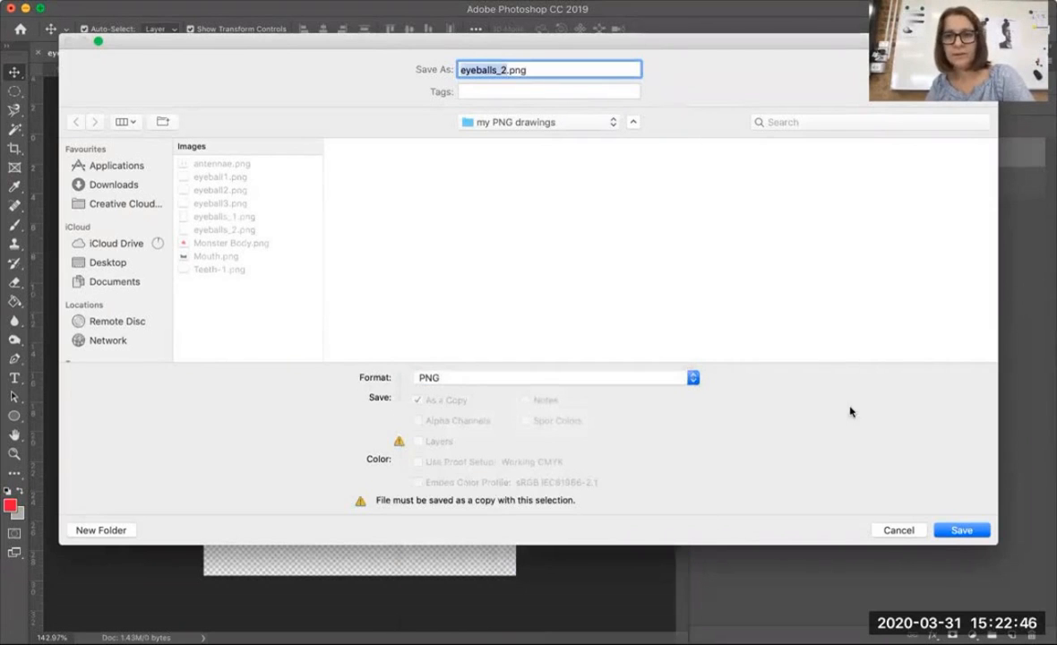
# Decline replacing the existing eyeballs_2.png, rename the PNG copy to eyeballs_3 and save it in the my PNG drawings folder
pyautogui.click(955, 531)
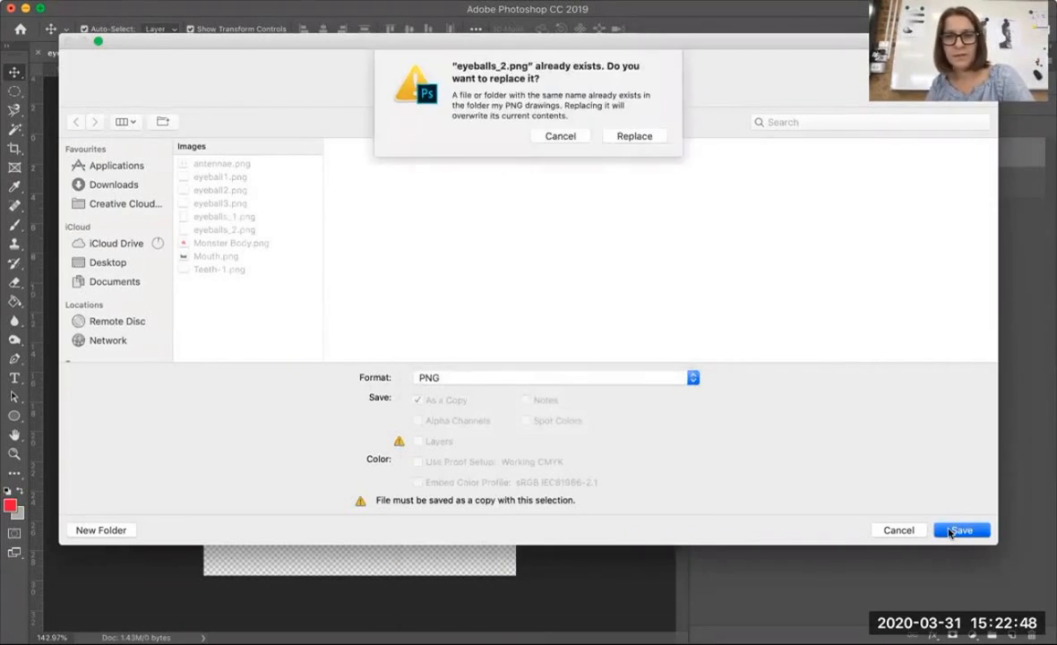
pyautogui.click(560, 138)
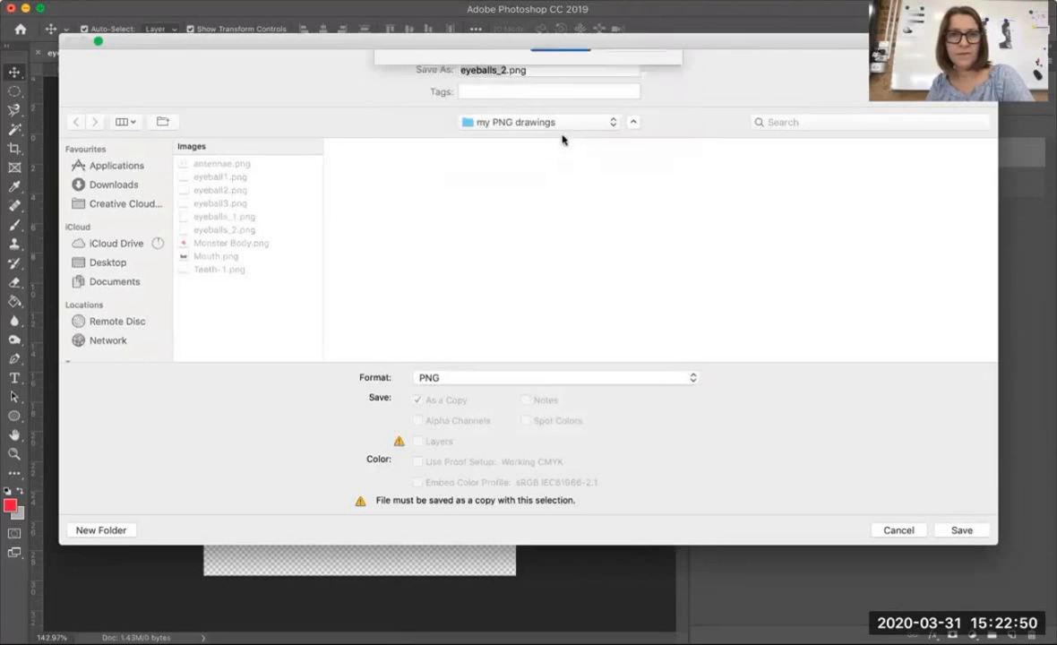
pyautogui.click(505, 70)
pyautogui.press('BackSpace')
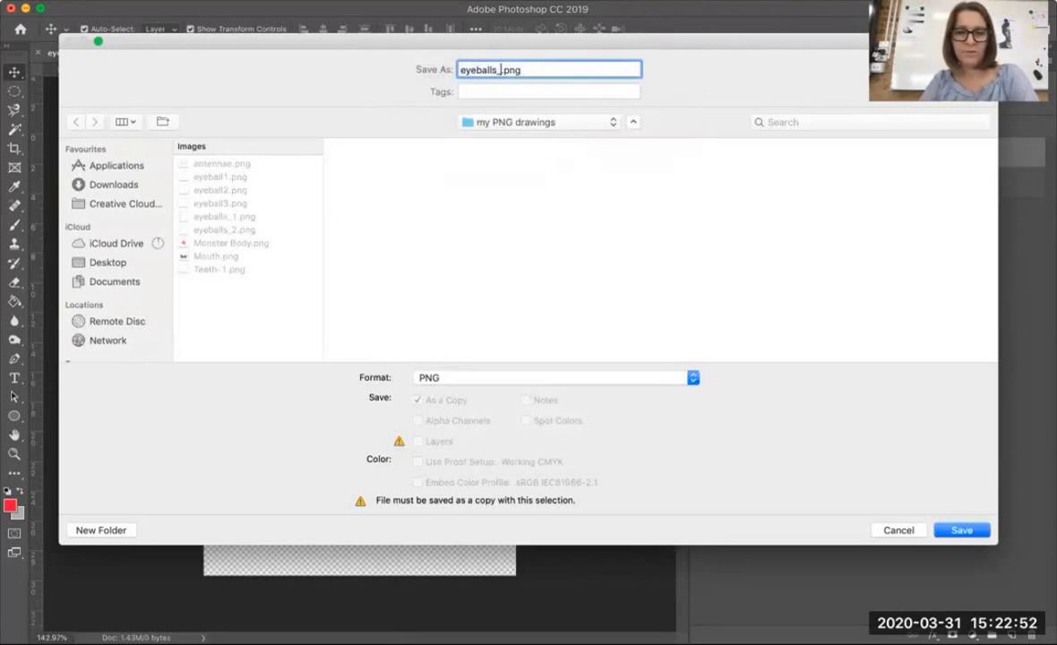
pyautogui.write('3')
pyautogui.click(957, 530)
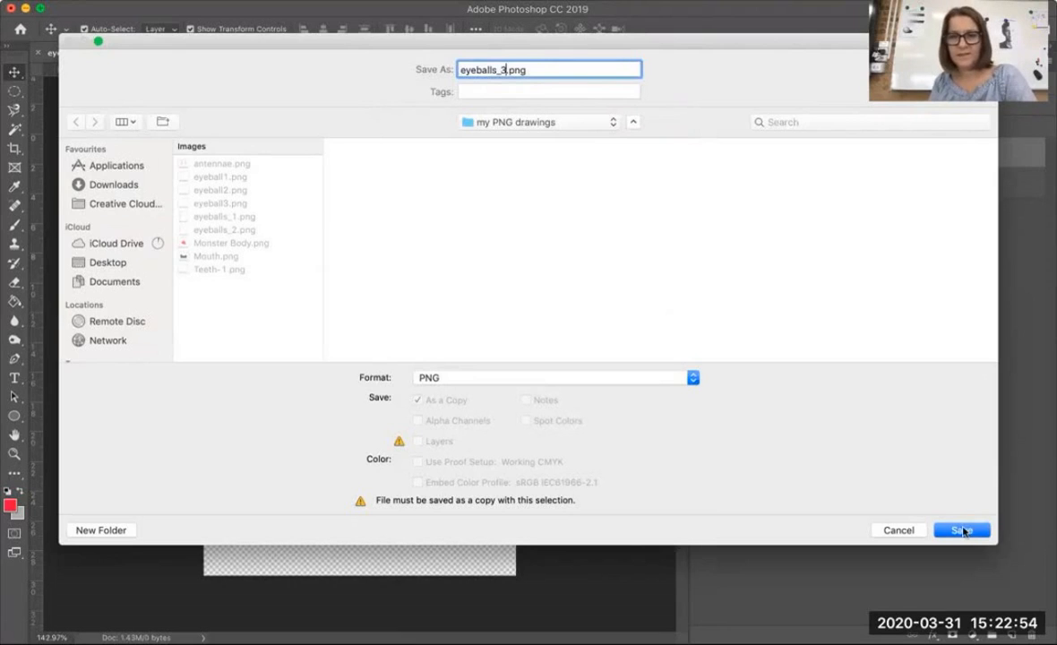
pyautogui.click(560, 207)
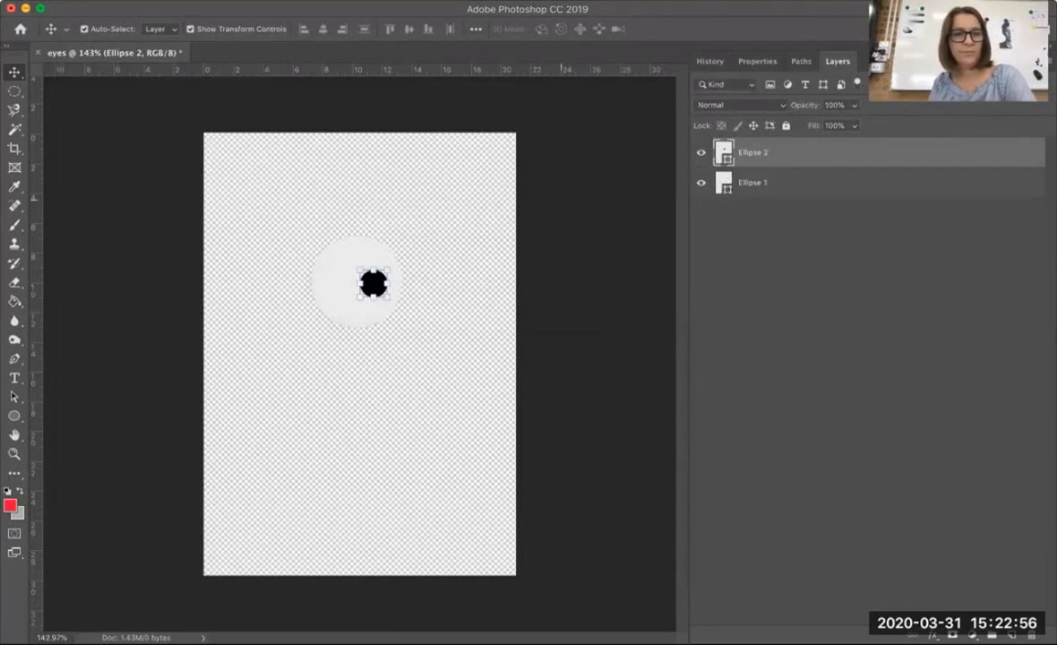